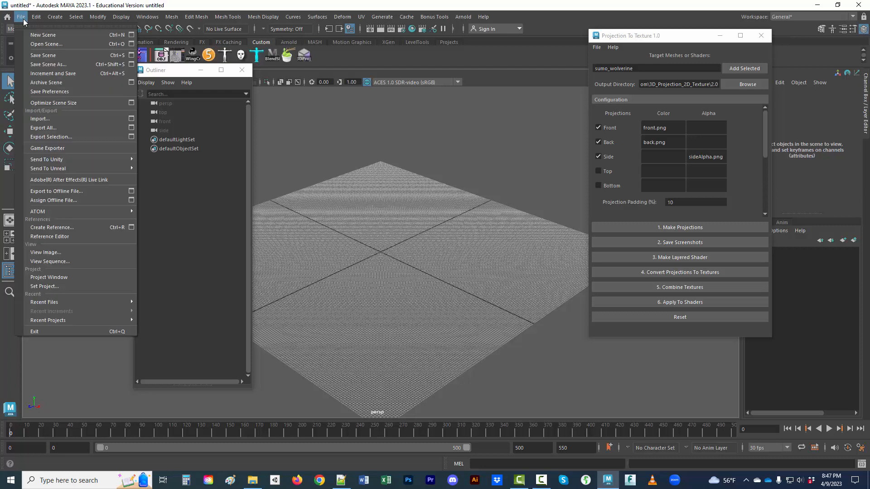
# Step: Open the recent scene Sumo_Wolverine.ma without saving the untitled scene
pyautogui.moveTo(92, 305)
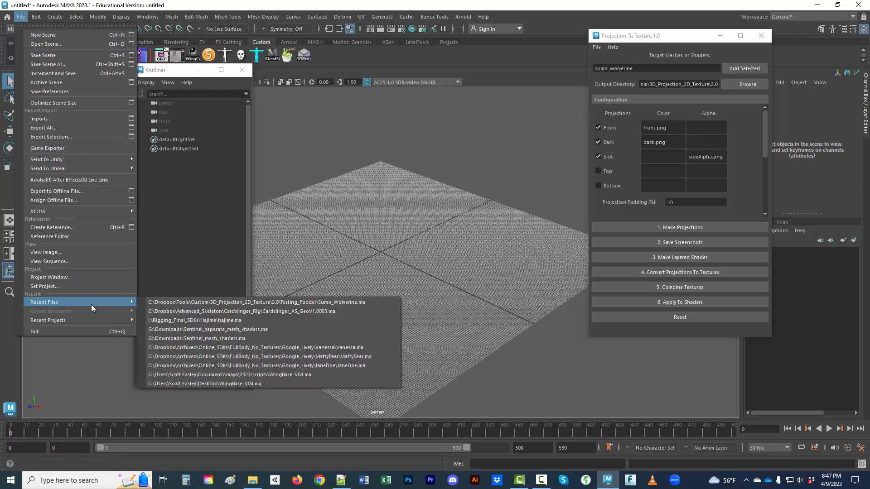
pyautogui.click(218, 304)
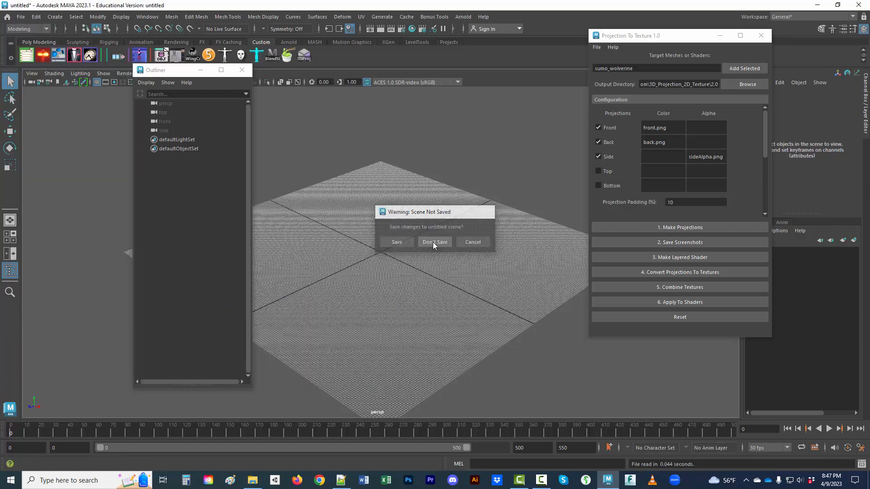
pyautogui.click(431, 243)
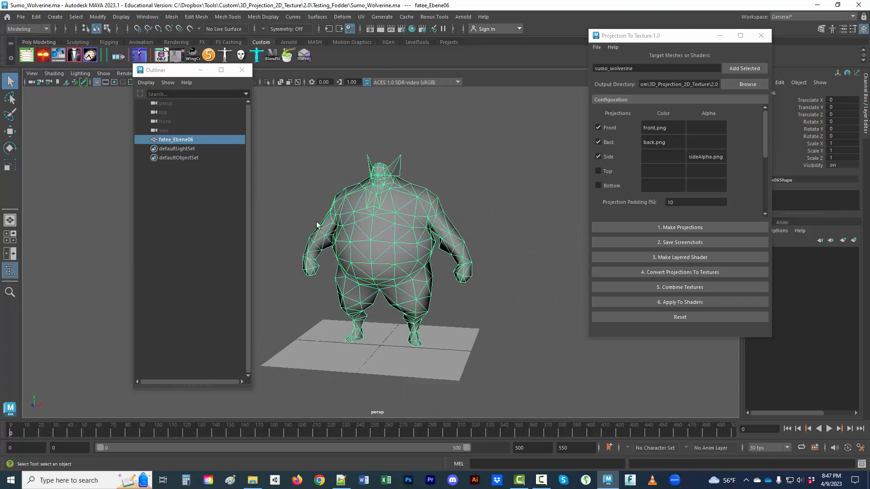
# Step: Open the UV Editor and select groups of torso faces on the sumo mesh to examine where they lie in the UV layout
pyautogui.click(361, 16)
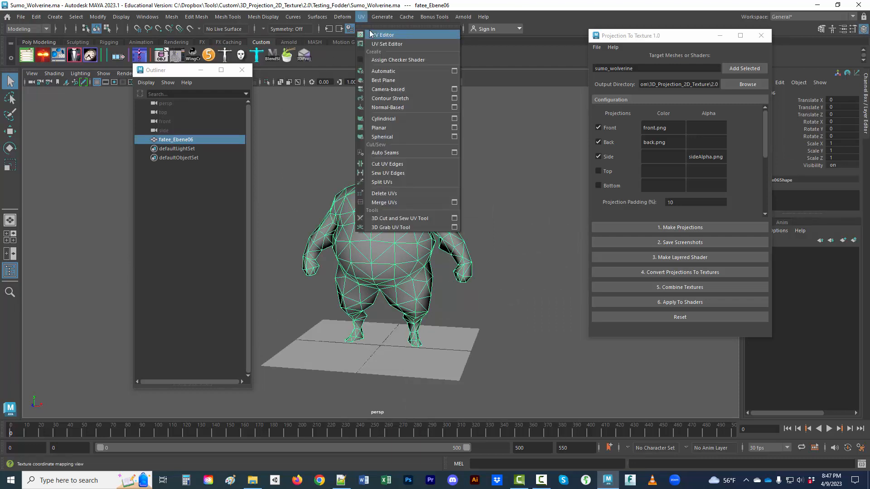
pyautogui.click(381, 35)
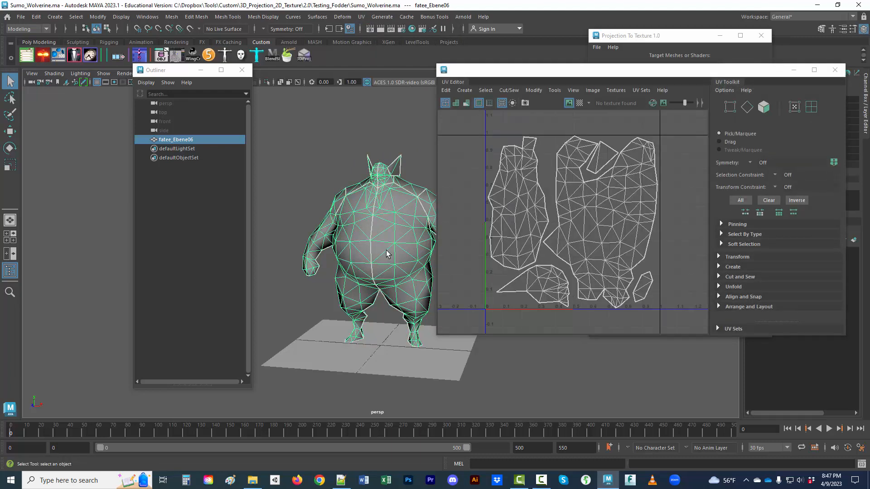
pyautogui.moveTo(375, 255)
pyautogui.keyDown('alt'); pyautogui.mouseDown()
pyautogui.moveTo(401, 249)
pyautogui.moveTo(363, 265)
pyautogui.mouseUp(); pyautogui.keyUp('alt')
pyautogui.moveTo(372, 260); pyautogui.dragTo(369, 243, button='right')
pyautogui.click(364, 247)
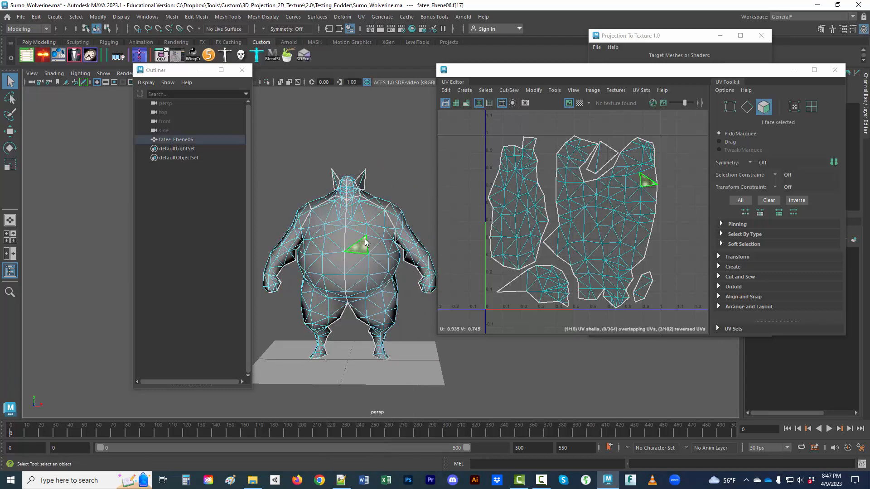
pyautogui.moveTo(362, 214); pyautogui.dragTo(385, 291)
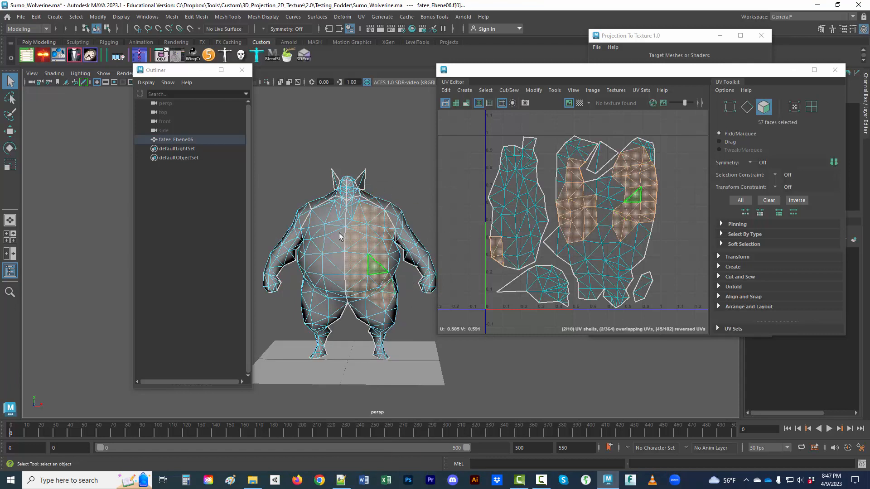
pyautogui.moveTo(288, 193); pyautogui.dragTo(323, 320)
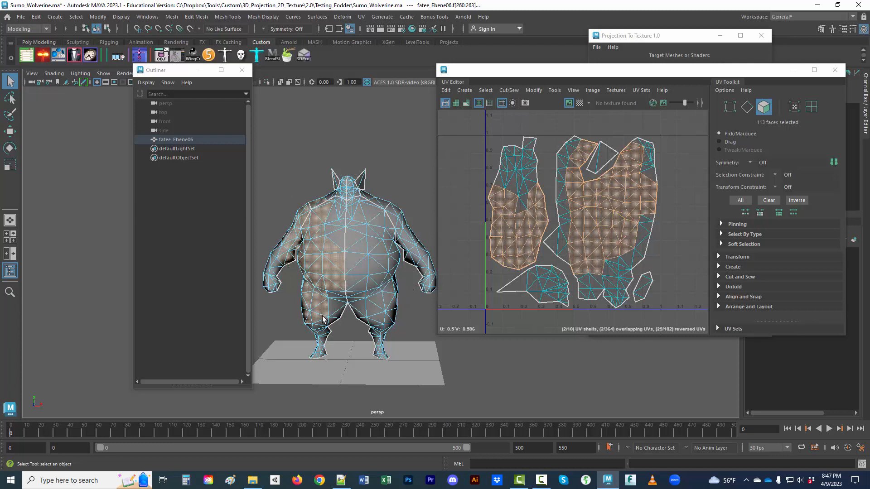
pyautogui.moveTo(360, 198); pyautogui.dragTo(396, 326)
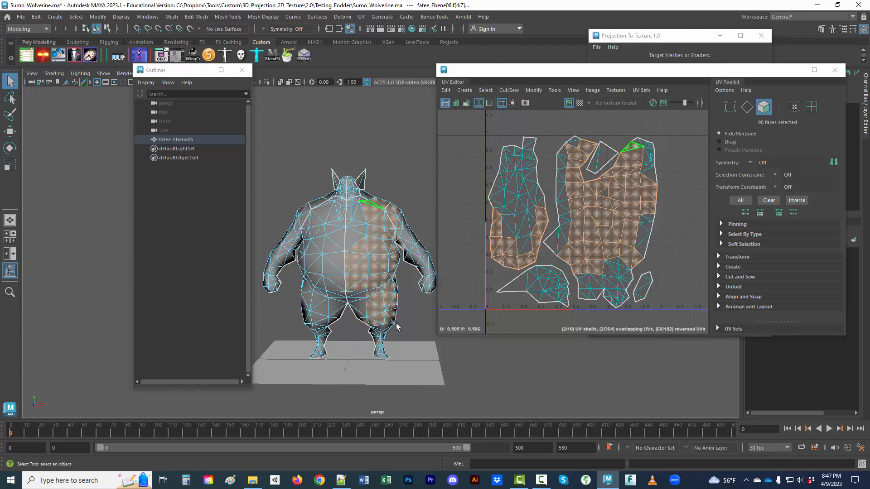
# Step: Clear the face selection and return the sumo mesh to object mode
pyautogui.click(404, 356)
pyautogui.moveTo(381, 290); pyautogui.dragTo(399, 265, button='right')
pyautogui.moveTo(366, 227); pyautogui.dragTo(400, 194, button='right')
pyautogui.click(401, 202)
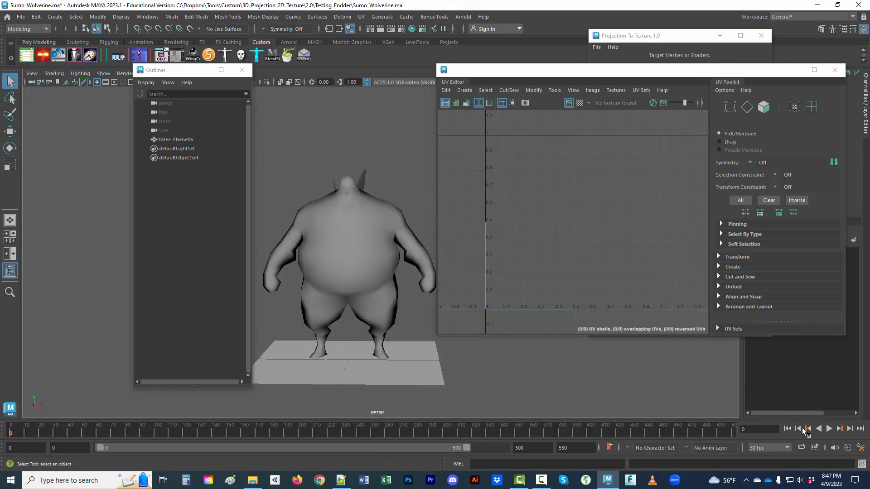
# Step: Open the Script Editor and move its window to the middle of the workspace
pyautogui.click(862, 465)
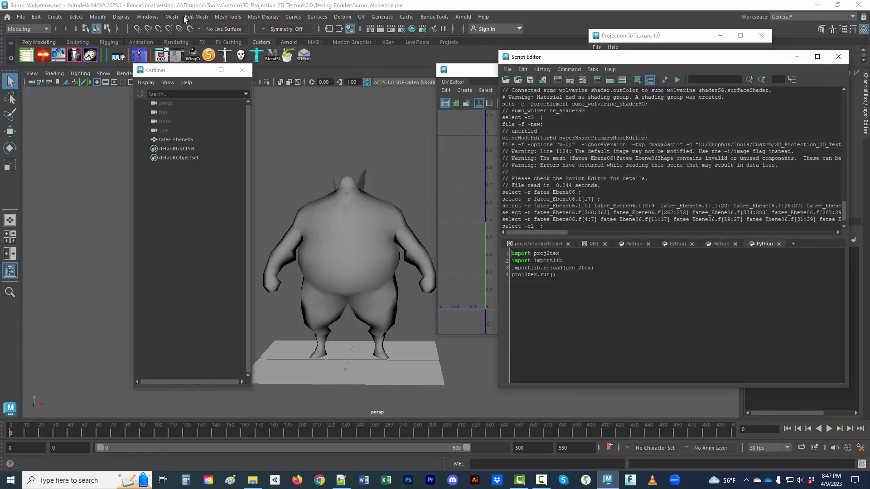
pyautogui.click(142, 18)
pyautogui.moveTo(210, 66)
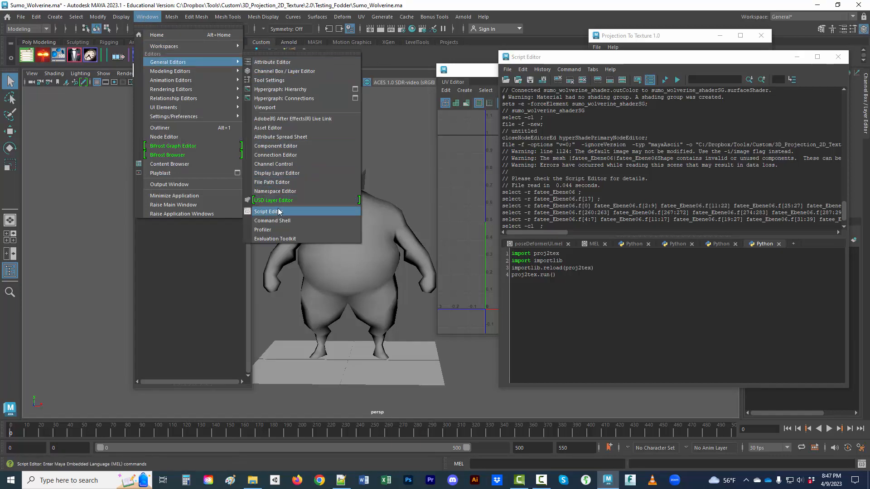
pyautogui.click(311, 213)
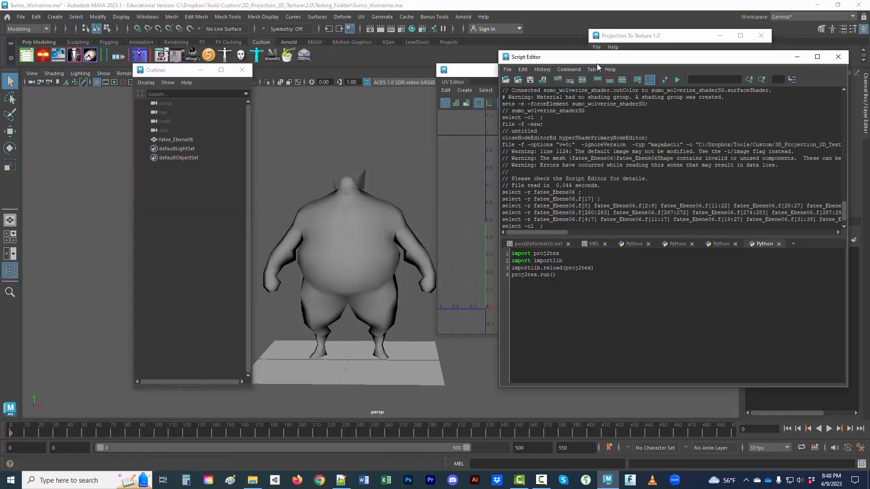
pyautogui.moveTo(597, 64); pyautogui.dragTo(354, 96)
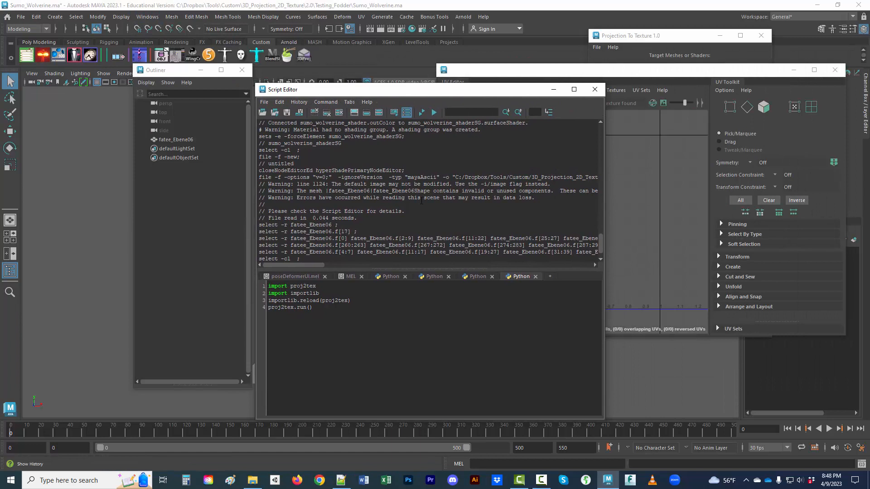
# Step: Delete the script tab containing the proj2tex code and add a new empty Python tab
pyautogui.click(535, 277)
pyautogui.click(431, 243)
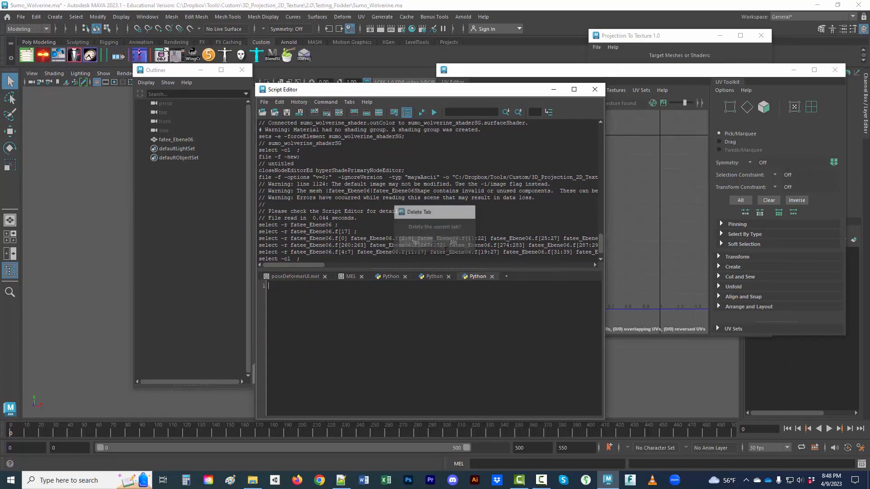
pyautogui.click(507, 276)
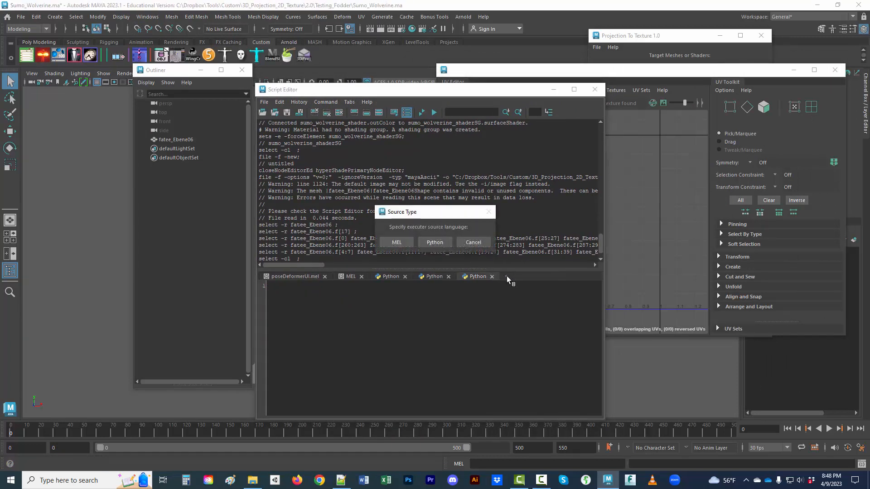
pyautogui.click(436, 242)
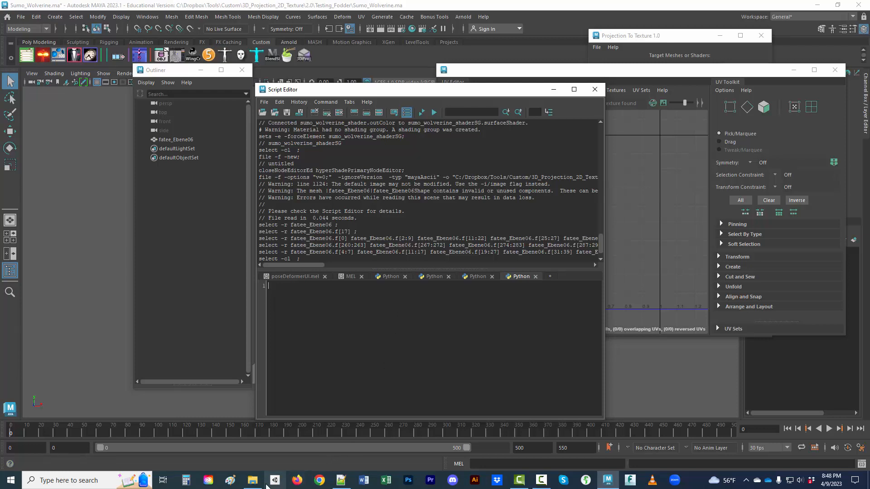
# Step: Switch to File Explorer, locate proj2tex.py in the 2.0 folder, and return to Maya
pyautogui.click(252, 480)
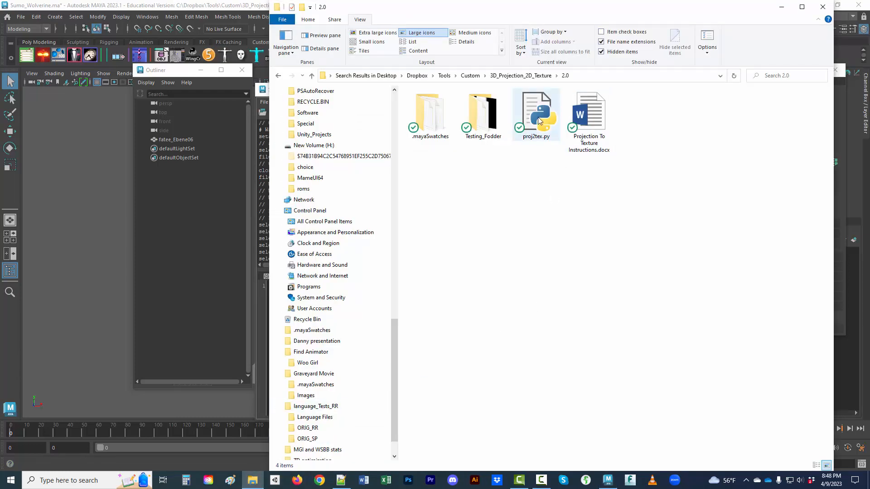
pyautogui.click(539, 129)
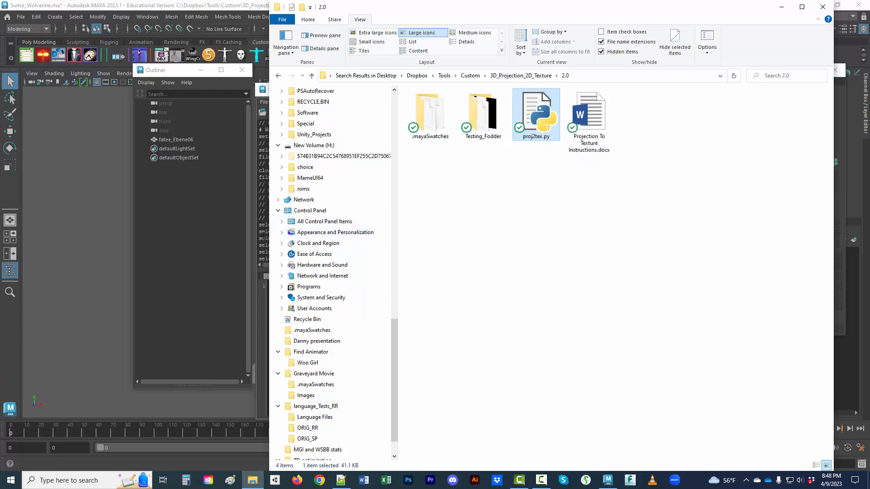
pyautogui.click(264, 233)
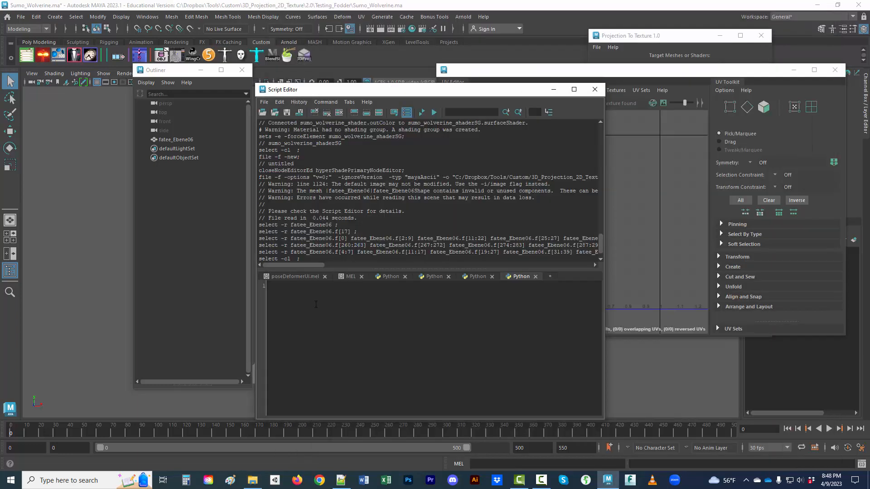
# Step: Examine the default scripts folder and its path for proj2tex.py in the enlarged script loading dialog, and close it without loading anything
pyautogui.click(264, 102)
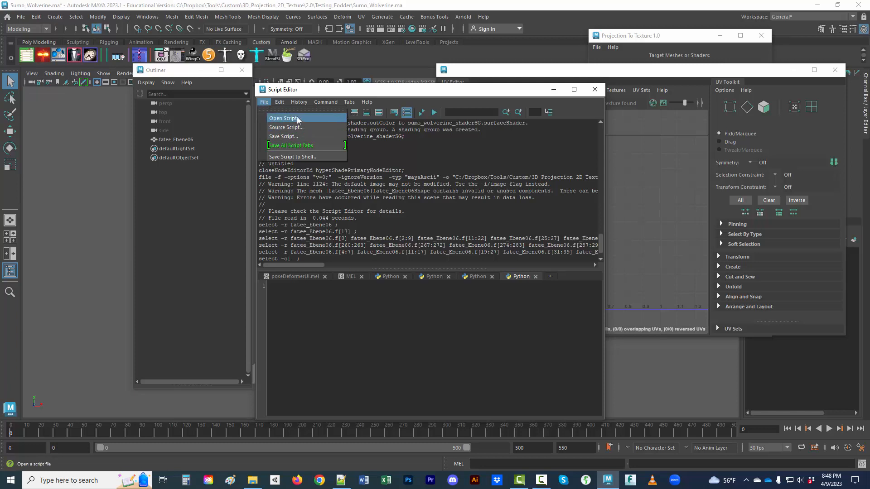
pyautogui.click(298, 118)
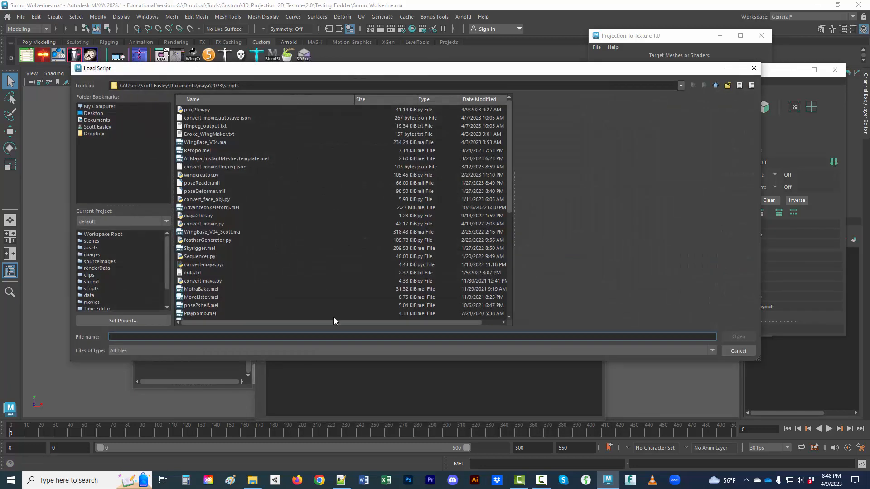
pyautogui.doubleClick(344, 362)
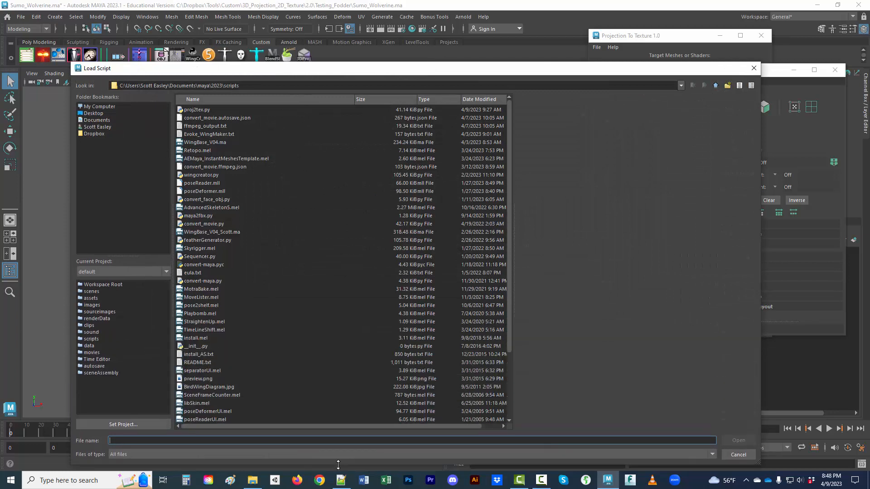
pyautogui.click(195, 112)
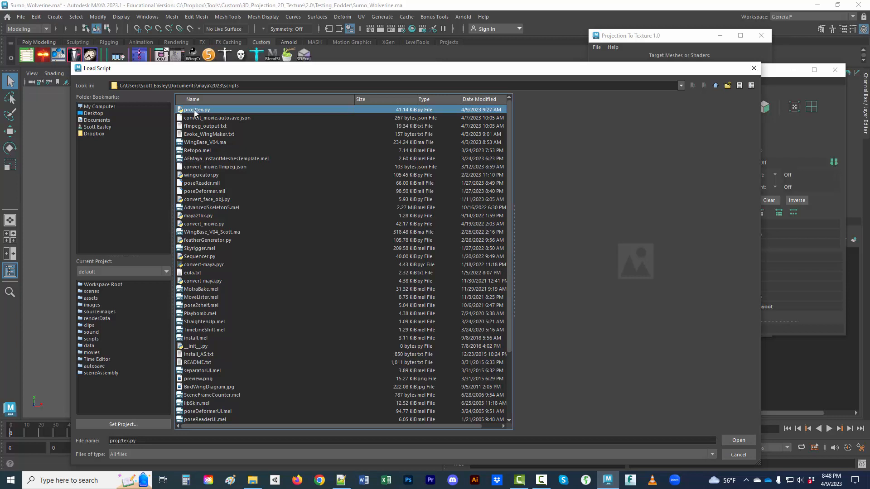
pyautogui.moveTo(250, 85); pyautogui.dragTo(120, 87)
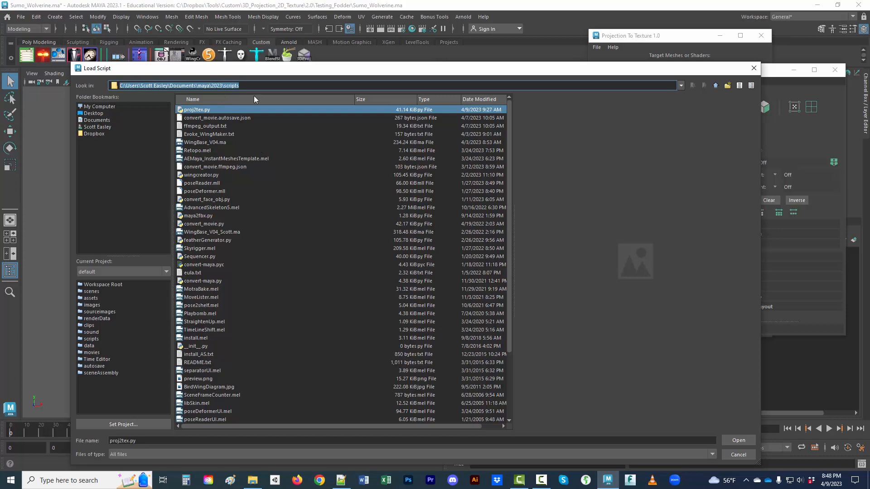
pyautogui.click(754, 68)
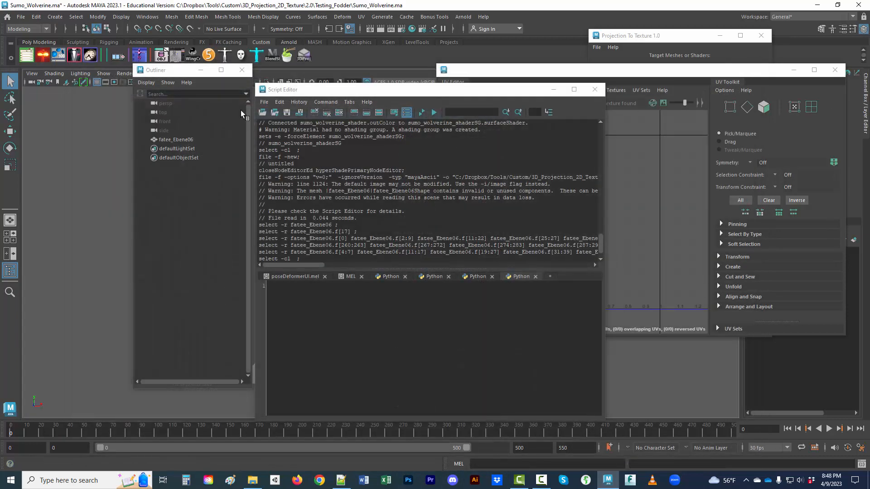
pyautogui.click(264, 104)
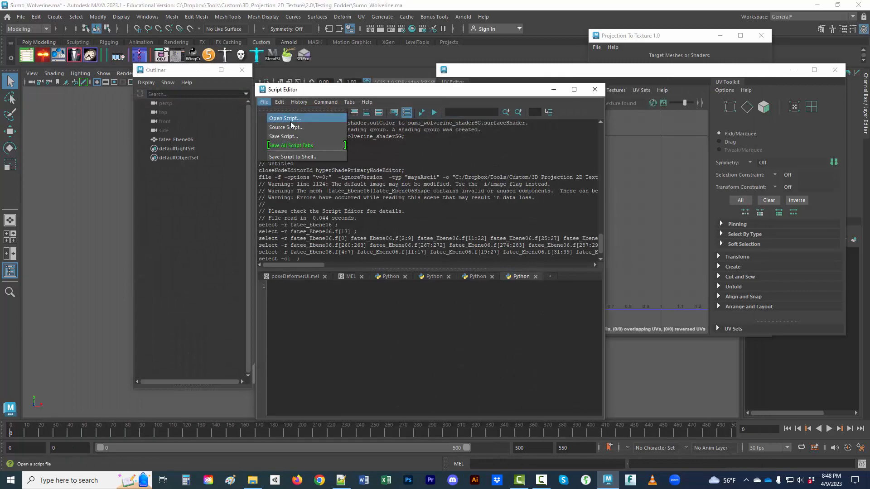
pyautogui.click(293, 118)
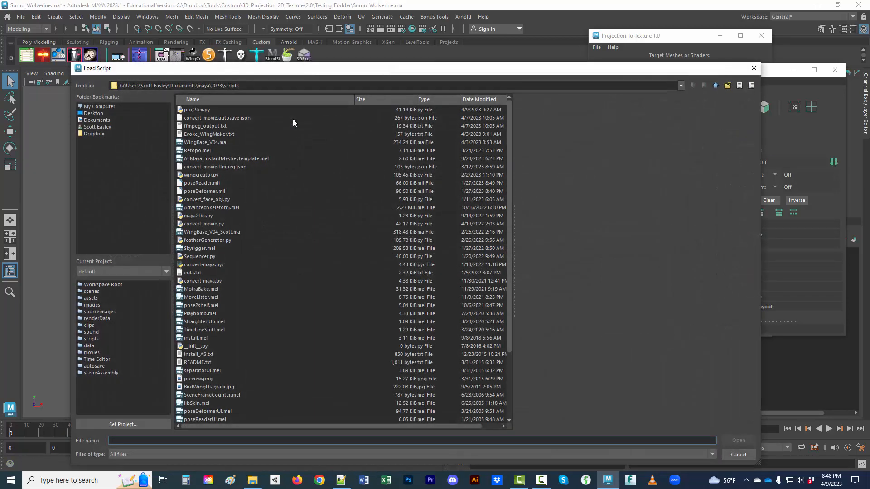
pyautogui.click(754, 68)
pyautogui.click(518, 307)
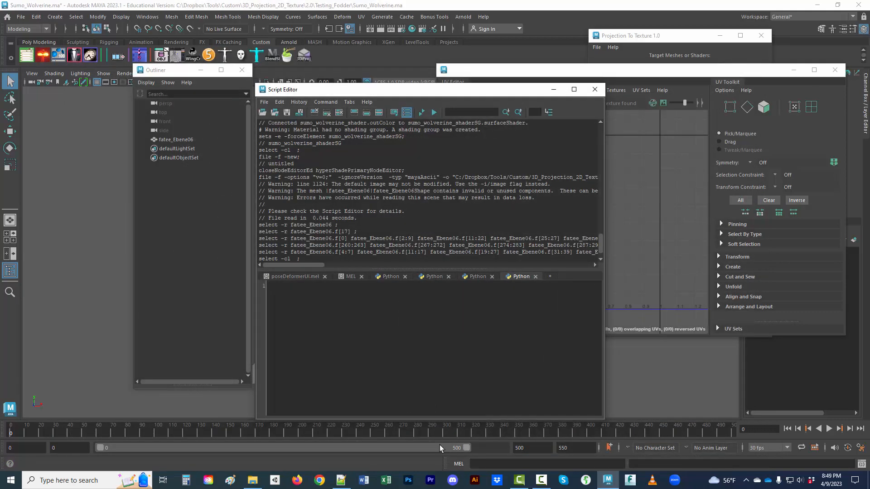
# Step: Copy the maya\2023\scripts folder path from the Script Editor's script loading dialog
pyautogui.click(264, 102)
pyautogui.click(278, 117)
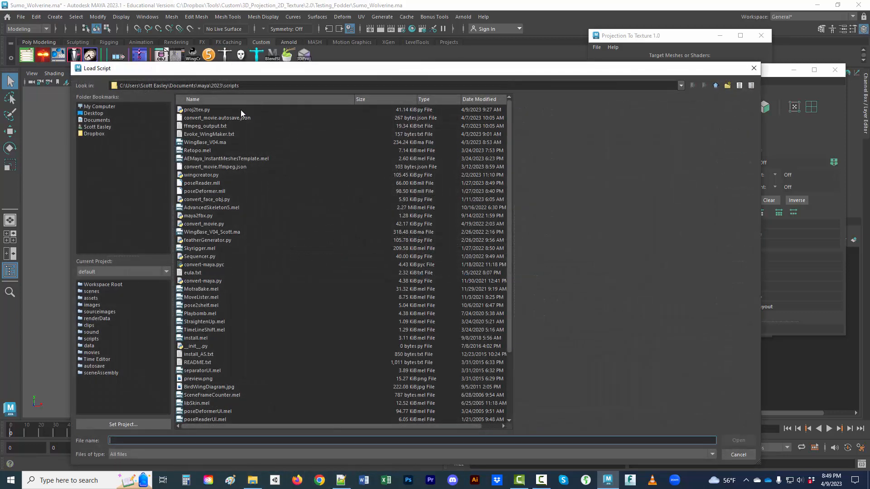
pyautogui.tripleClick(245, 86)
pyautogui.hotkey('ctrl', 'c')
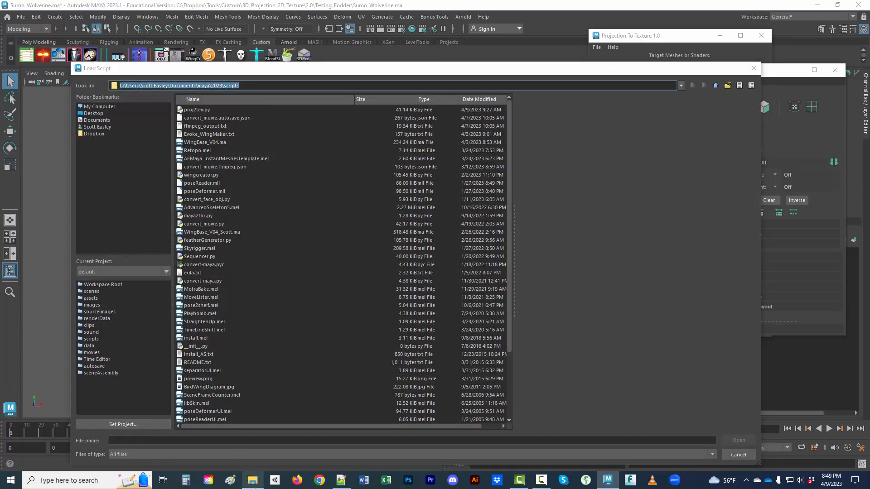
# Step: Open a new File Explorer window and go to the copied maya\2023\scripts folder path
pyautogui.click(252, 481)
pyautogui.rightClick(253, 482)
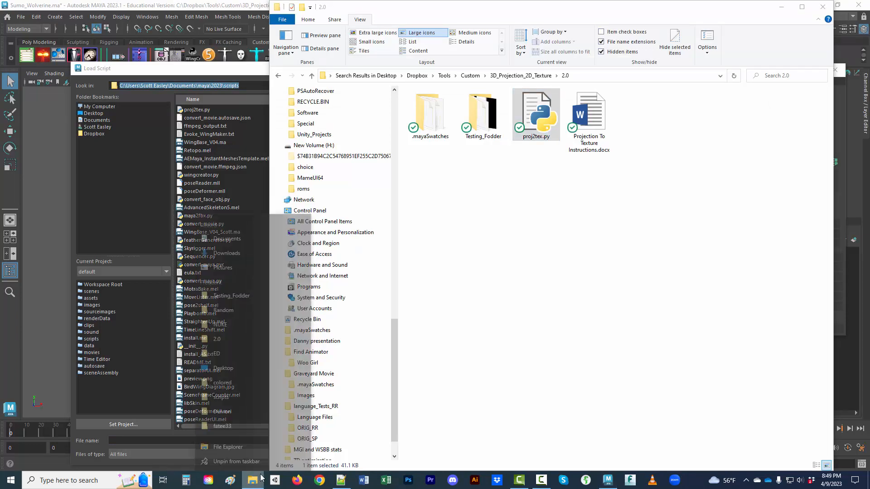
pyautogui.click(228, 432)
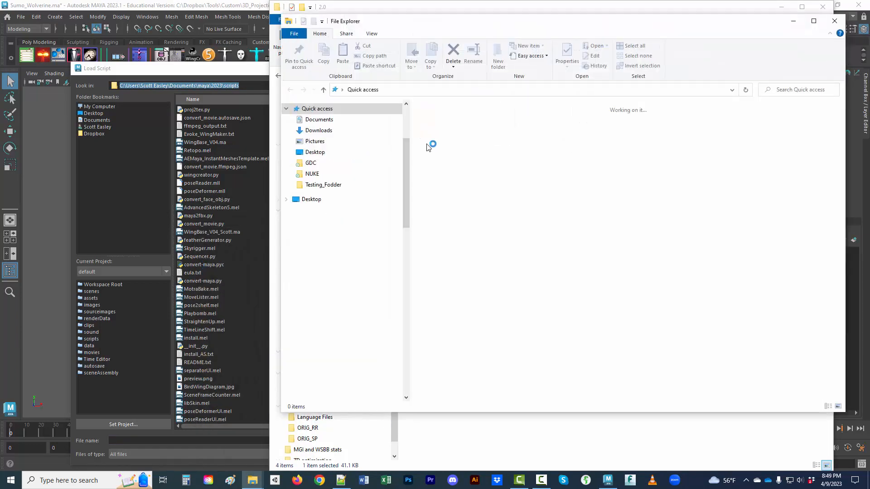
pyautogui.click(474, 93)
pyautogui.hotkey('ctrl', 'v')
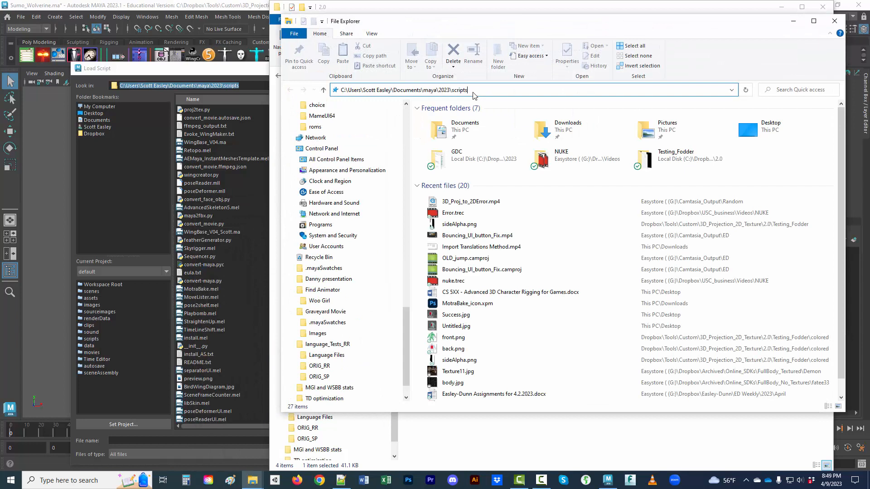
pyautogui.press('Return')
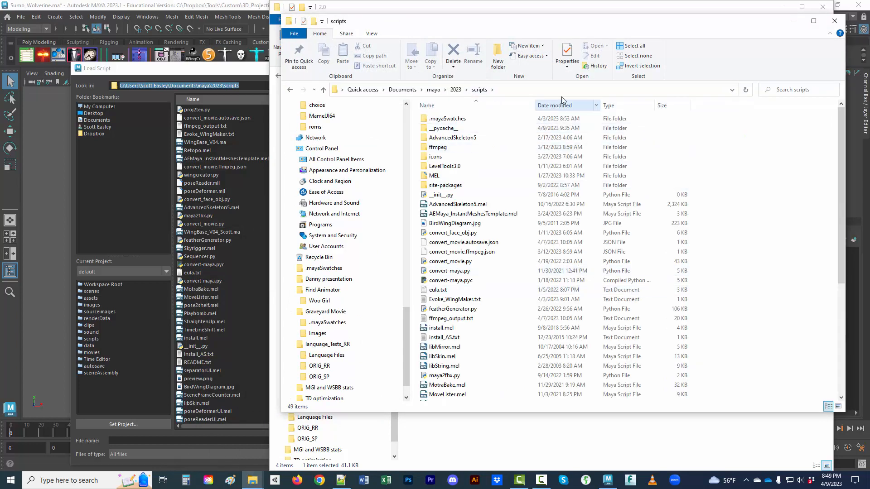
# Step: Sort the scripts folder by modification date, newest first, and open proj2tex.py in Notepad++
pyautogui.click(564, 111)
pyautogui.click(464, 119)
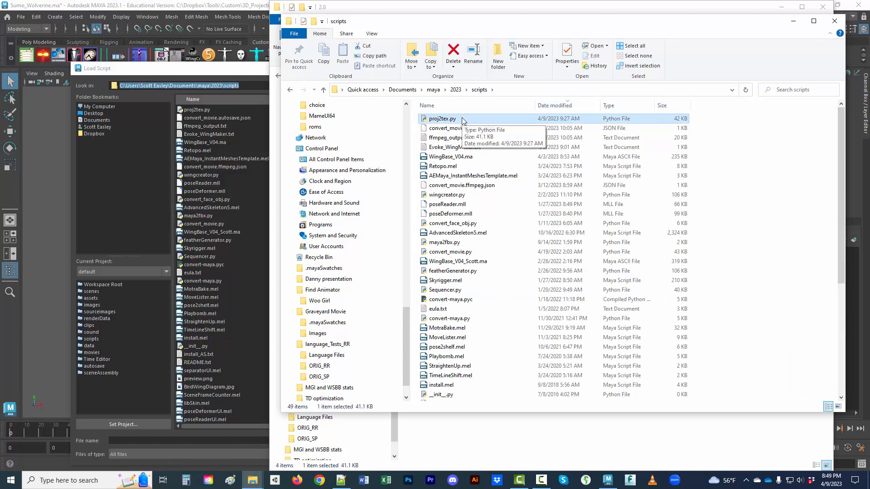
pyautogui.rightClick(463, 120)
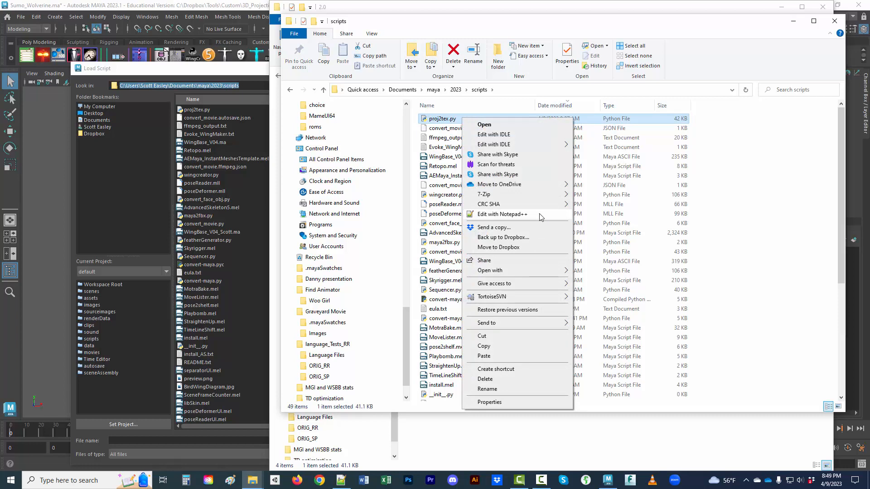
pyautogui.click(502, 214)
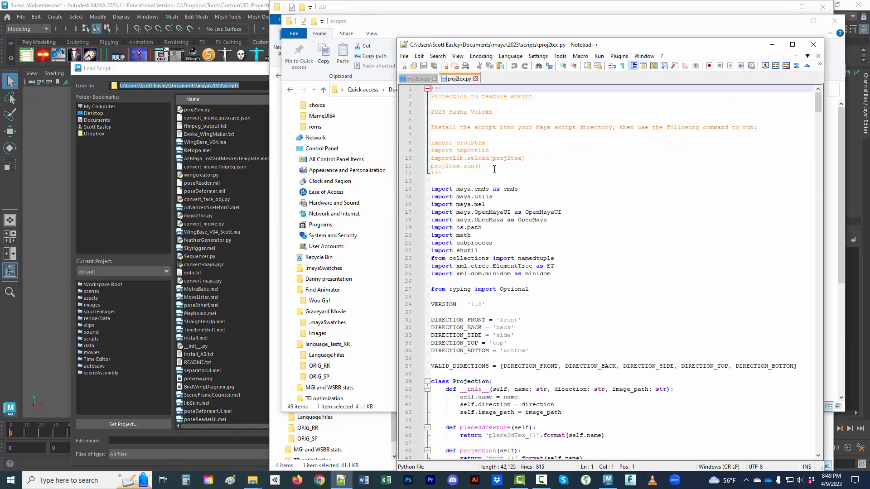
# Step: Copy the four run commands, from import proj2tex to proj2tex.run(), out of the script's header comment and close Notepad++
pyautogui.moveTo(494, 169); pyautogui.dragTo(430, 143)
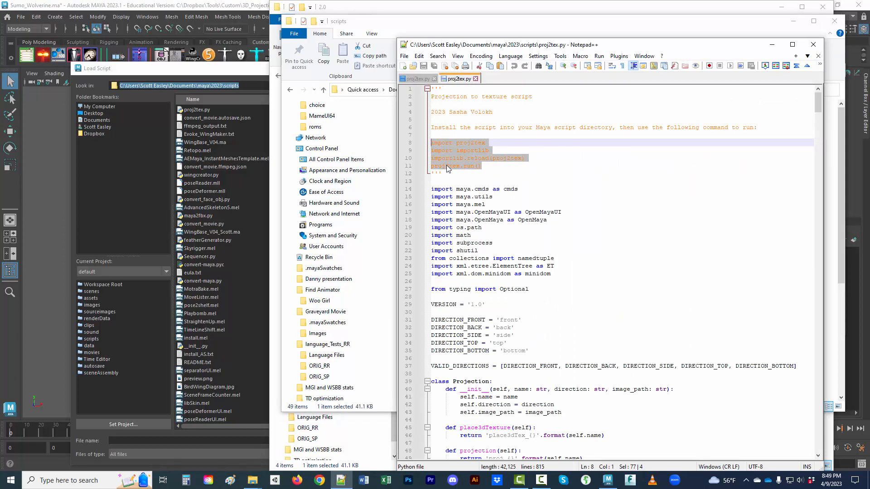
pyautogui.click(498, 165)
pyautogui.moveTo(491, 166); pyautogui.dragTo(430, 143)
pyautogui.hotkey('ctrl', 'c')
pyautogui.click(813, 45)
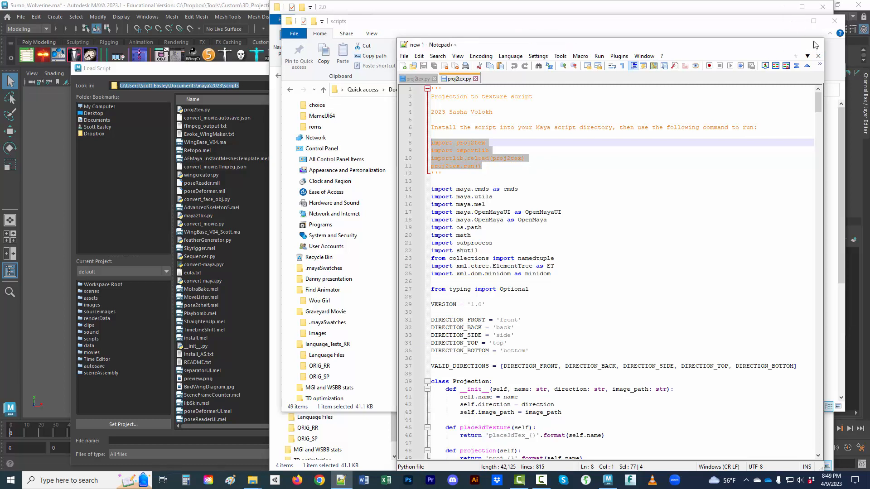
# Step: Return to Maya, dismiss the script loading dialog, paste the copied commands into the Script Editor's empty Python tab and run them
pyautogui.click(191, 74)
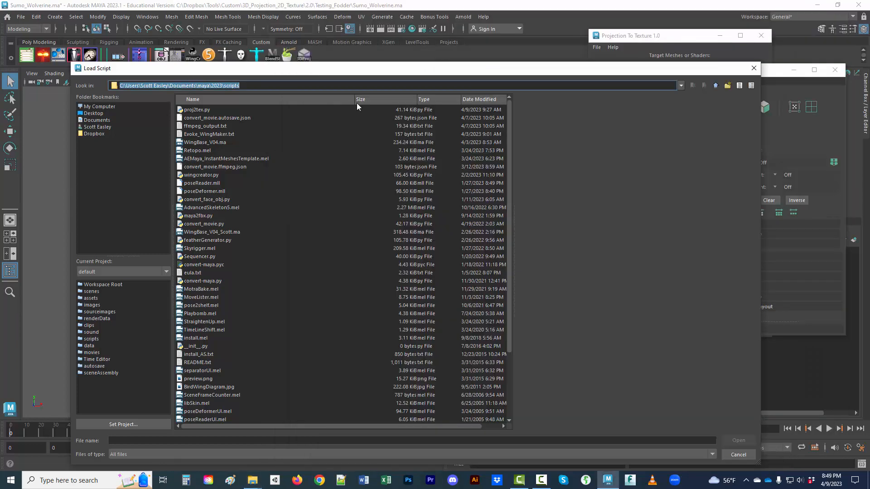
pyautogui.click(754, 69)
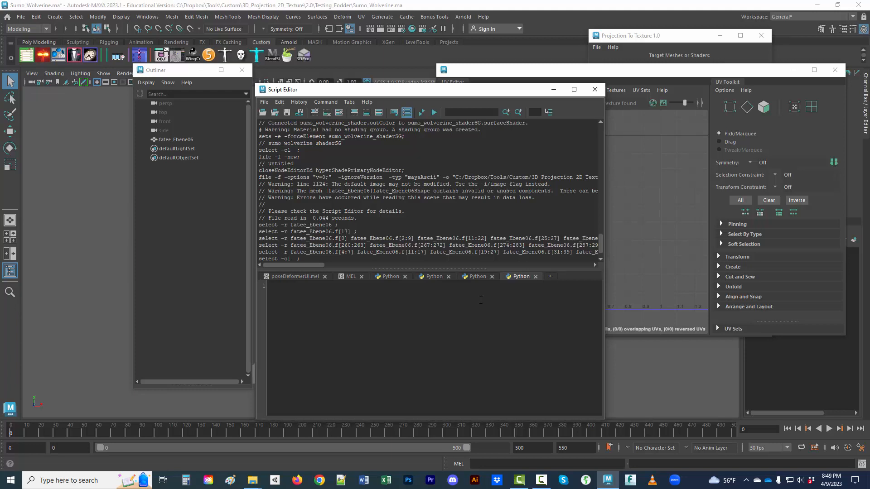
pyautogui.hotkey('ctrl', 'v')
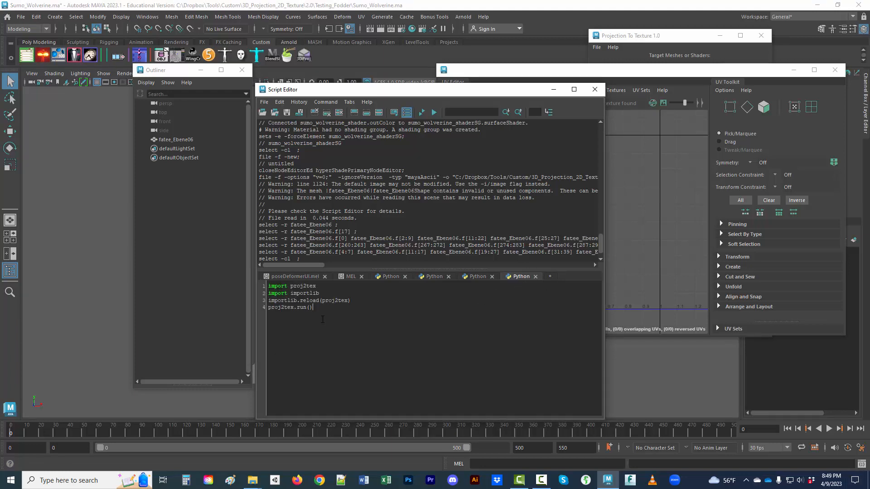
pyautogui.moveTo(327, 310); pyautogui.dragTo(267, 285)
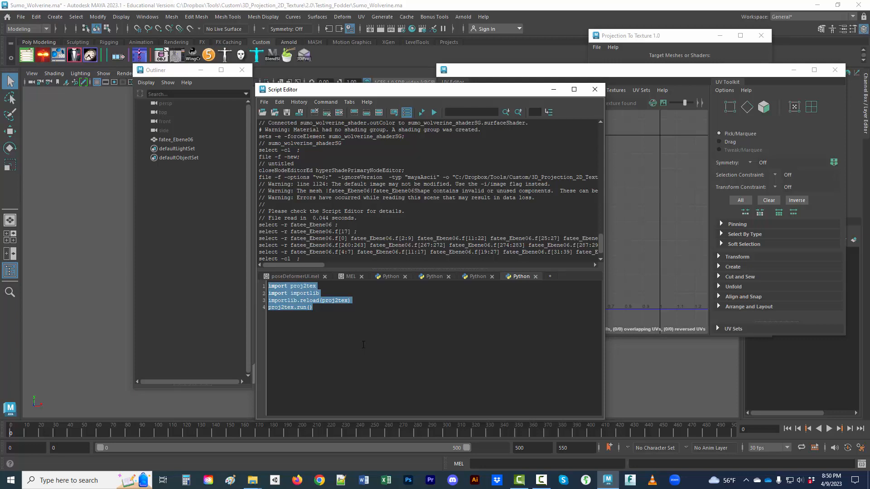
pyautogui.hotkey('ctrl', 'Return')
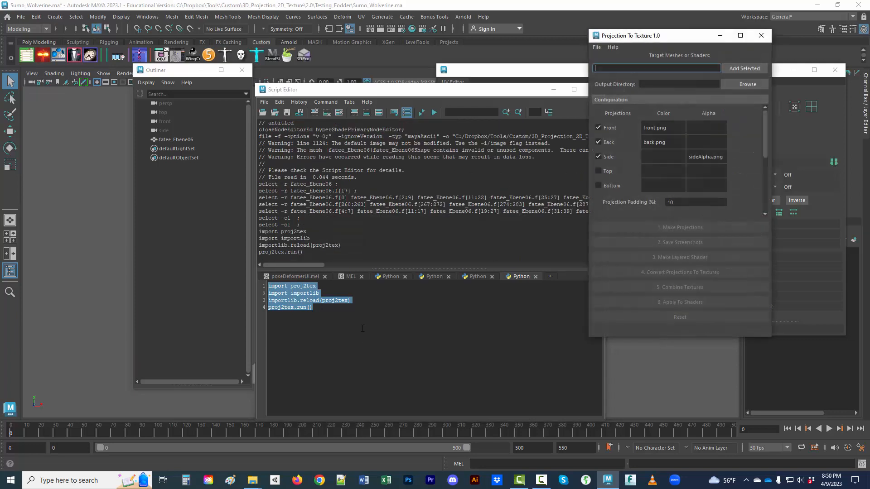
# Step: Close the Projection To Texture window and launch it again by executing the selected proj2tex commands
pyautogui.click(761, 37)
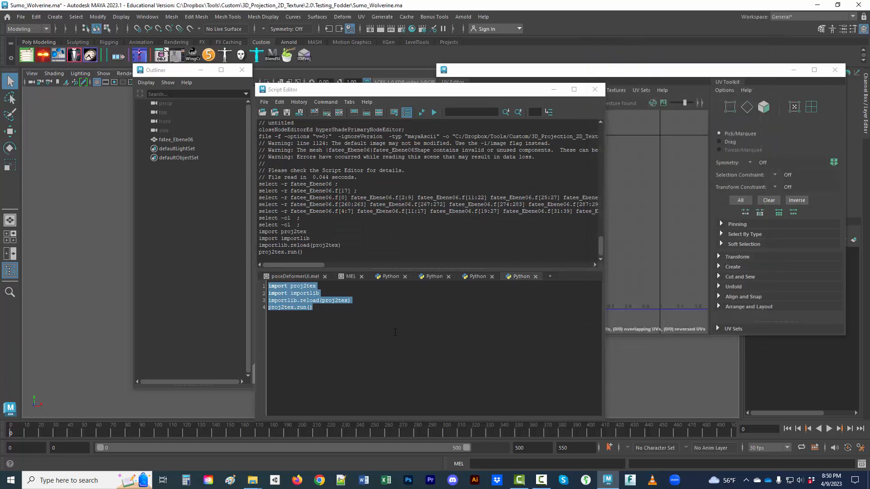
pyautogui.click(329, 102)
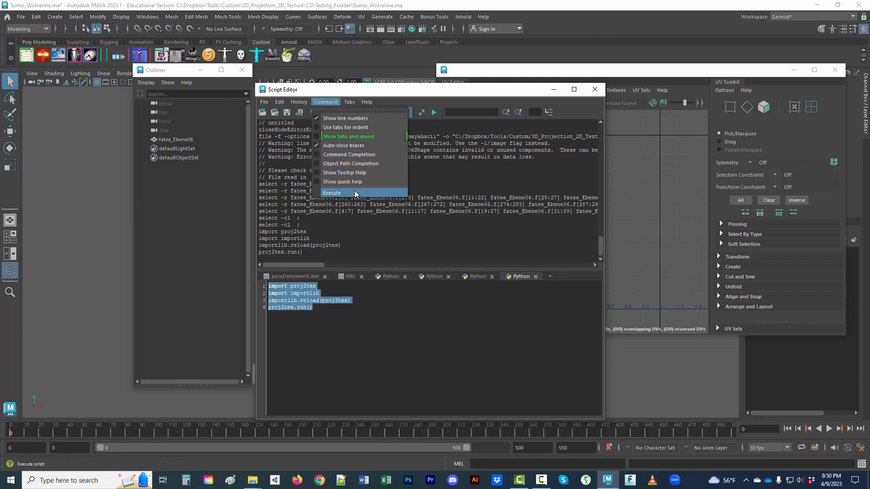
pyautogui.click(337, 318)
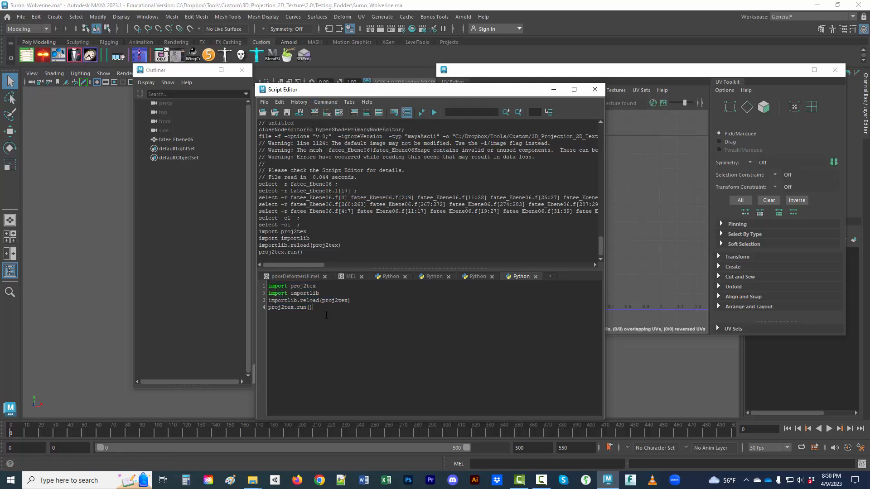
pyautogui.moveTo(336, 315); pyautogui.dragTo(264, 285)
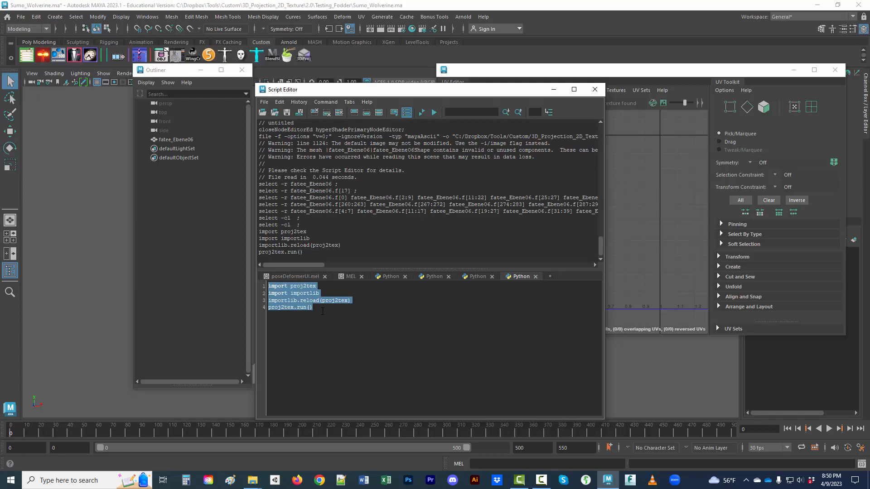
pyautogui.click(325, 102)
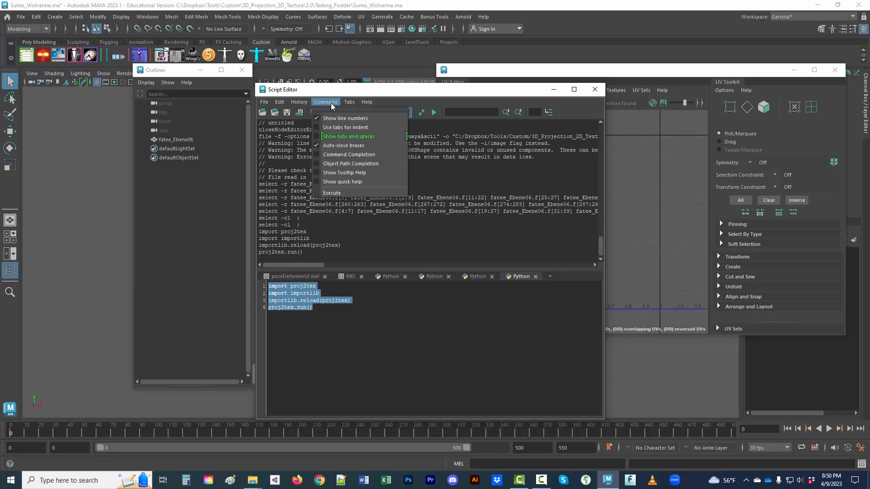
pyautogui.click(358, 192)
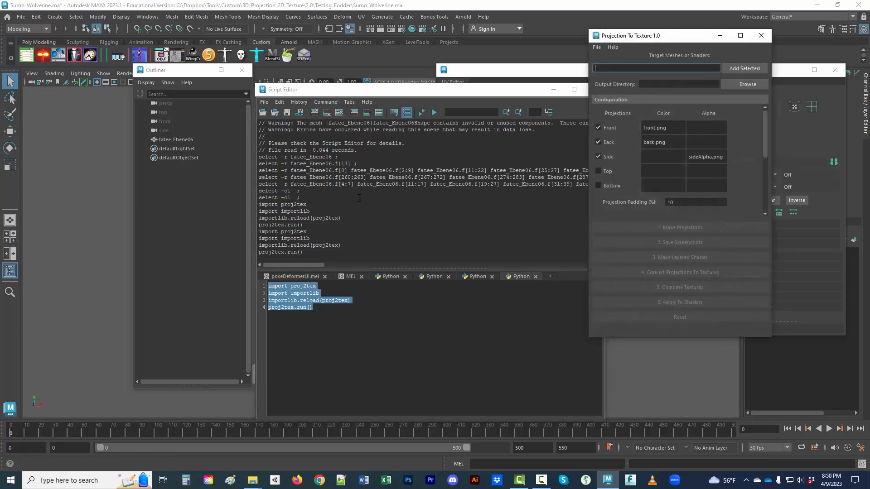
# Step: Execute the Python tab once more, and put the four proj2tex commands back into it
pyautogui.click(355, 295)
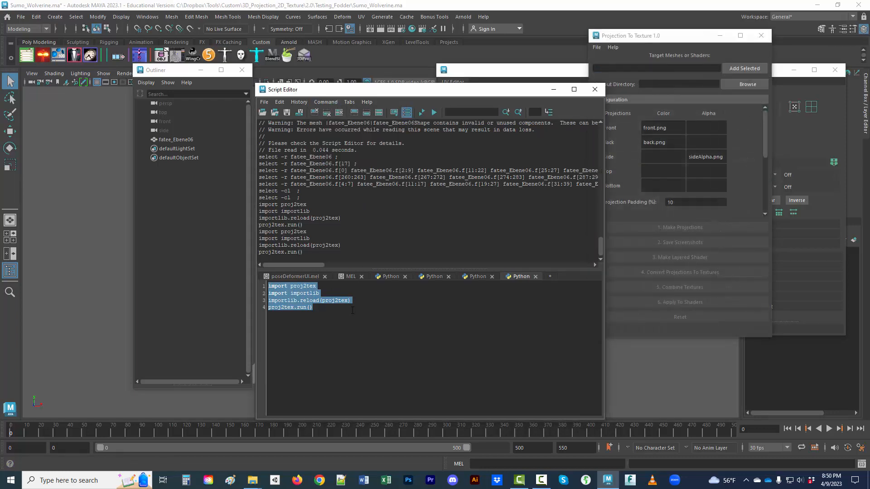
pyautogui.click(326, 102)
pyautogui.click(355, 193)
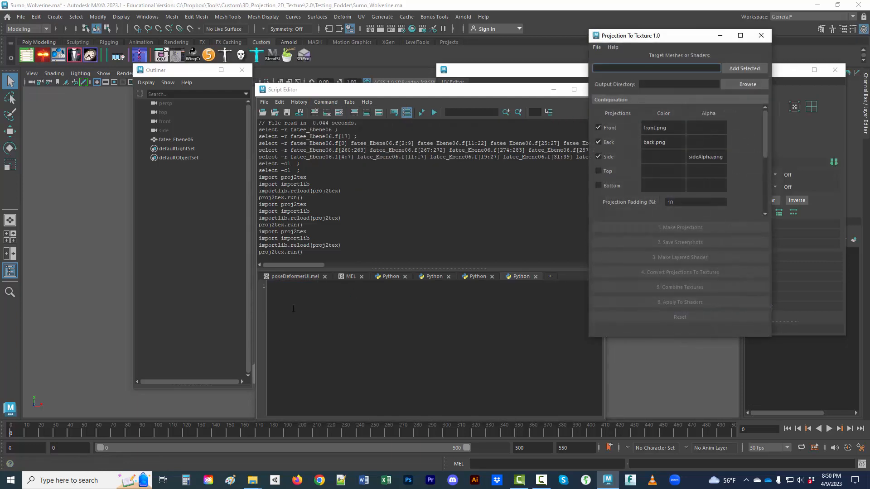
pyautogui.click(306, 297)
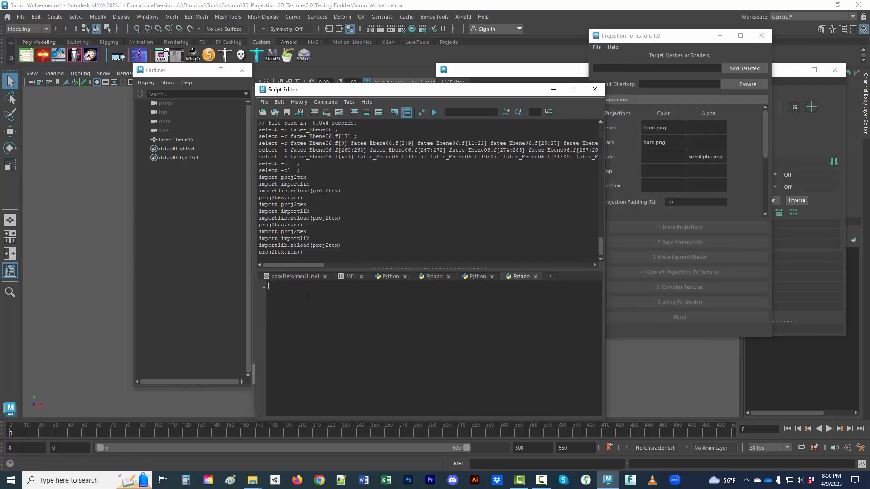
pyautogui.write('import proj2tex import importlib importlib.reload(proj2tex) proj2tex.run()')
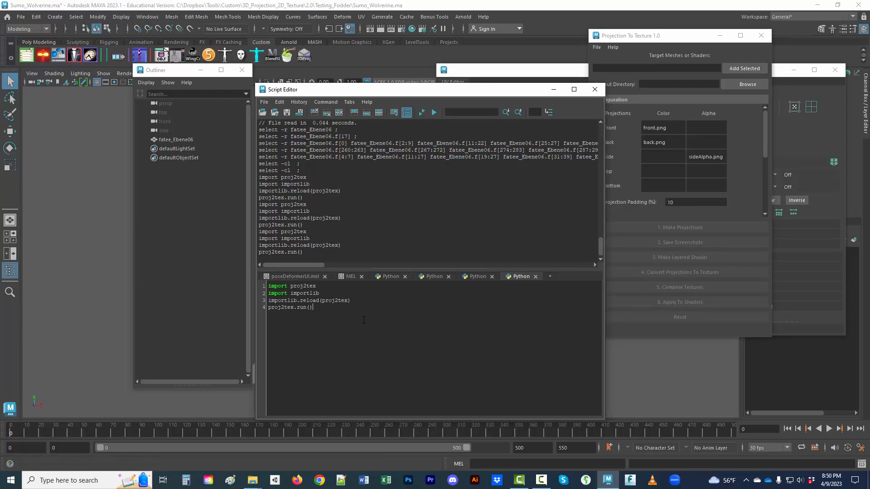
pyautogui.moveTo(364, 320); pyautogui.dragTo(255, 286)
pyautogui.click(260, 43)
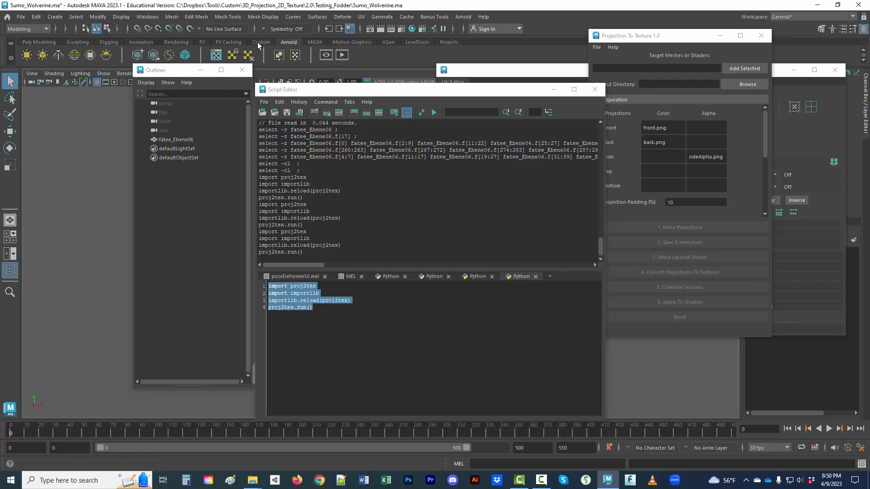
pyautogui.click(264, 101)
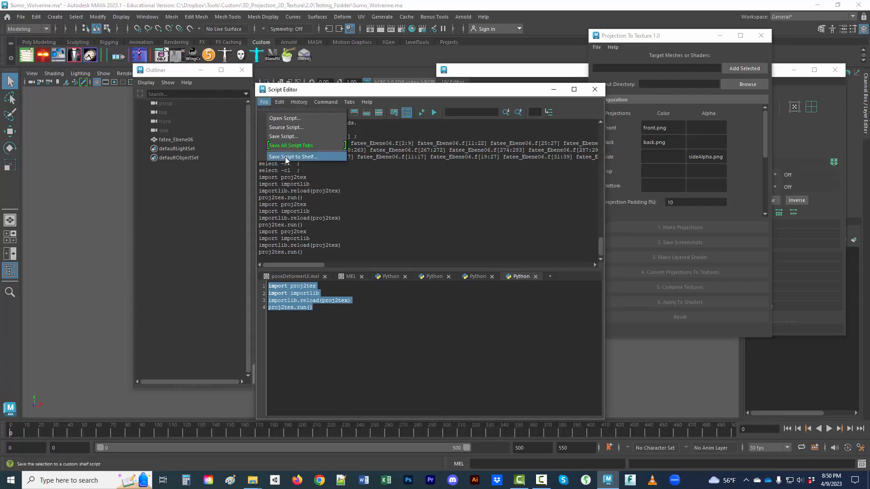
pyautogui.click(284, 157)
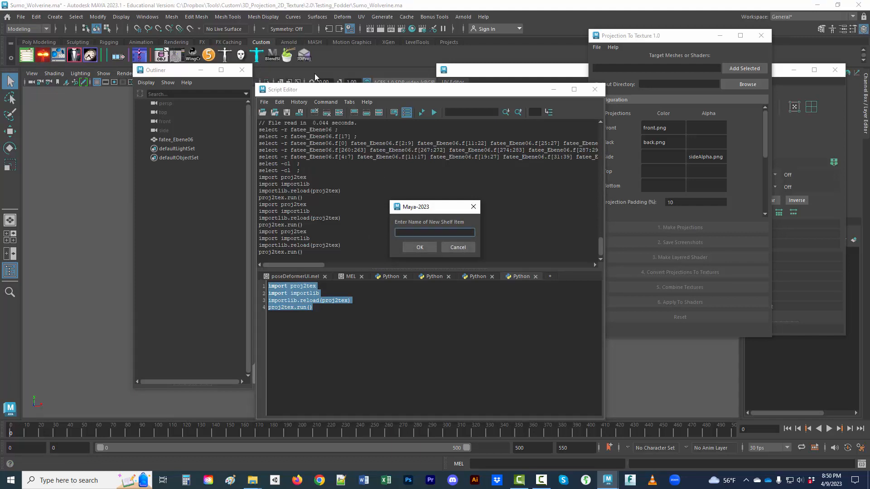
pyautogui.click(473, 207)
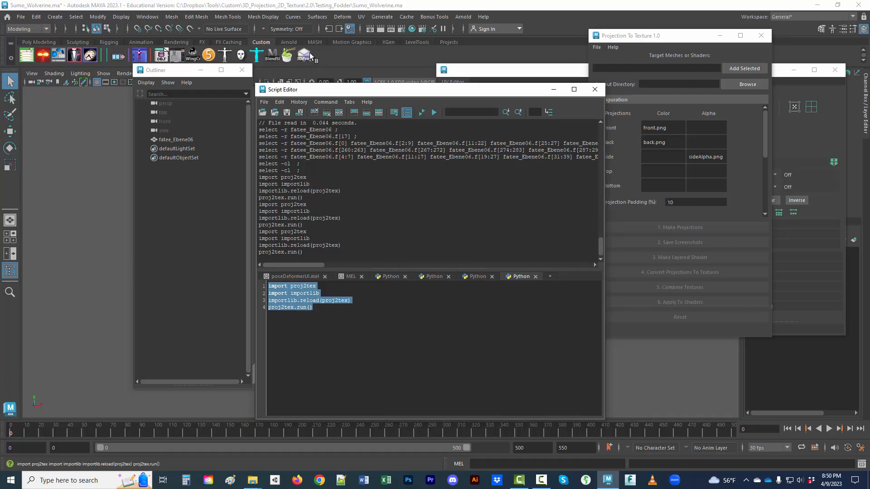
# Step: Close the Script Editor and the tool window, relaunch Projection To Texture from the Custom shelf, and move its window lower
pyautogui.click(595, 90)
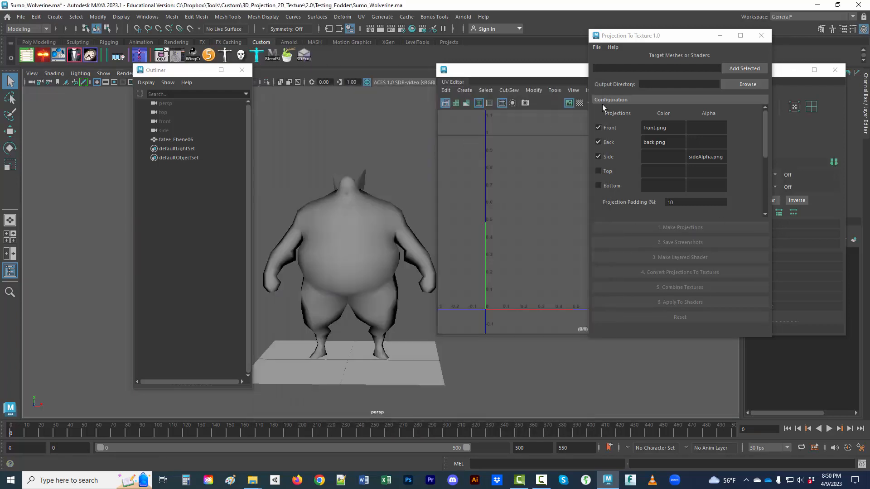
pyautogui.click(762, 36)
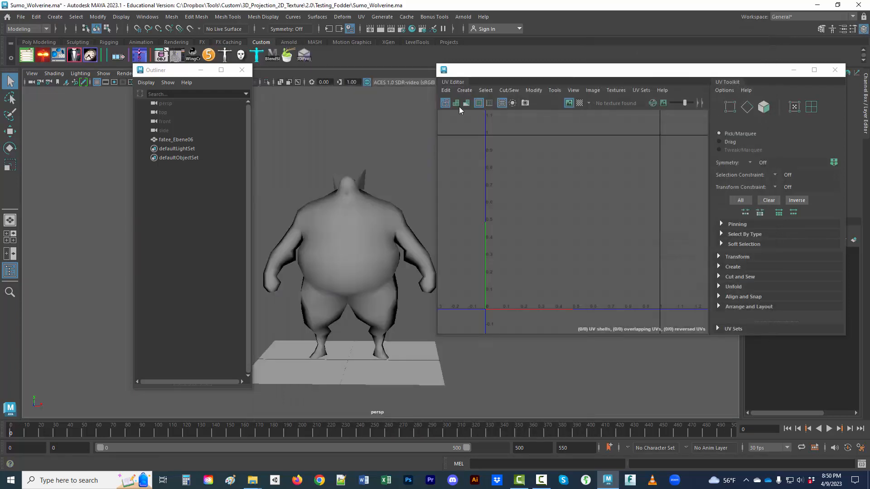
pyautogui.click(305, 57)
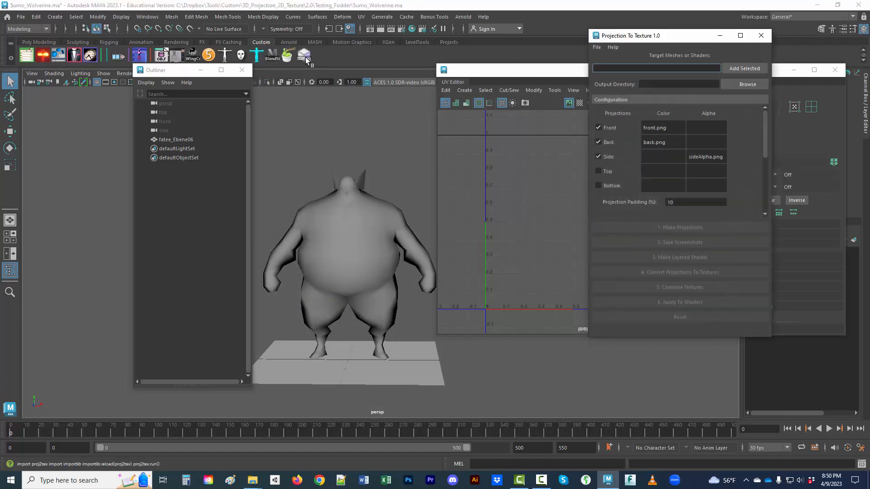
pyautogui.moveTo(676, 39); pyautogui.dragTo(649, 93)
# Step: Add the sumo mesh as the Projection To Texture target and rename the mesh to Sumo_Wolverine
pyautogui.click(309, 266)
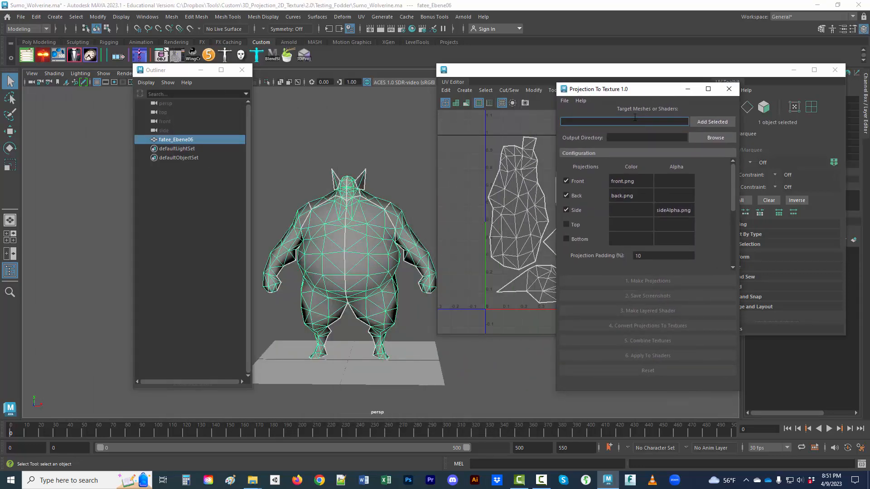
pyautogui.click(714, 123)
pyautogui.doubleClick(186, 141)
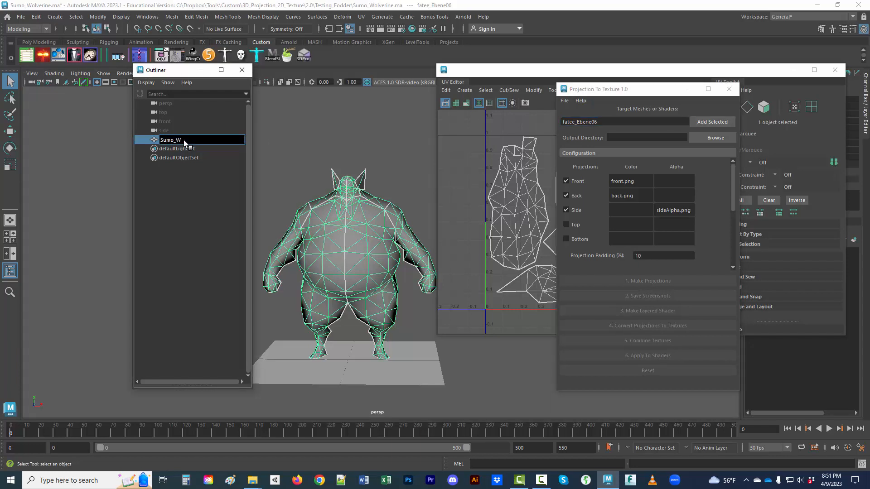
pyautogui.write('Sumo_Wolverine')
pyautogui.press('Return')
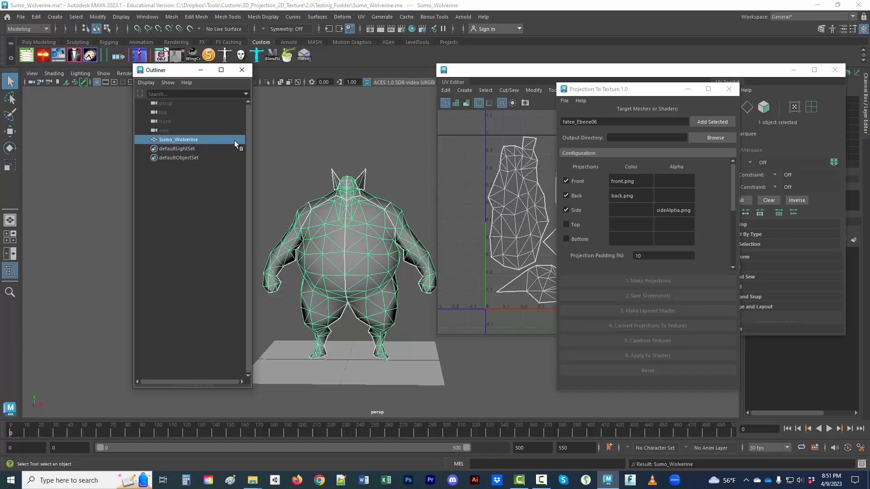
# Step: Replace the old mesh name in Target Meshes or Shaders with the selected Sumo_Wolverine mesh
pyautogui.click(714, 122)
pyautogui.moveTo(640, 122); pyautogui.dragTo(560, 125)
pyautogui.press('BackSpace')
pyautogui.click(710, 121)
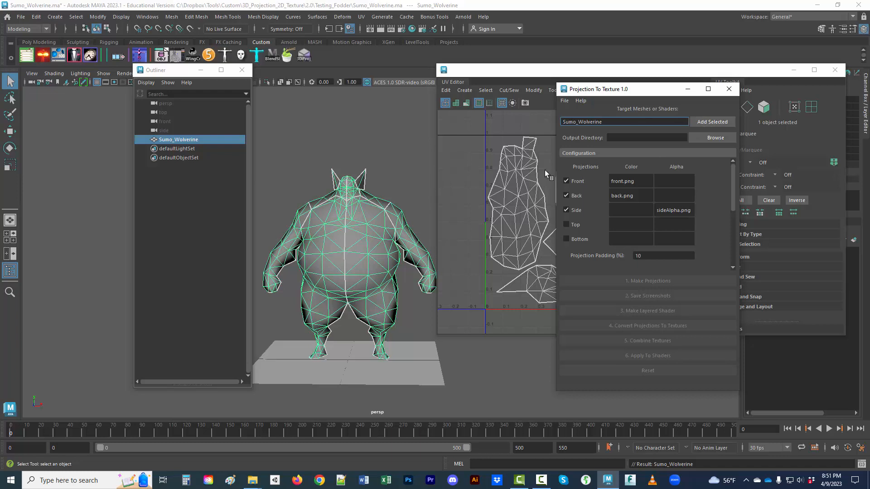
# Step: Start browsing for the output directory, and copy the path of the 3D_Projection_2D_Texture\2.0 folder from File Explorer
pyautogui.click(716, 138)
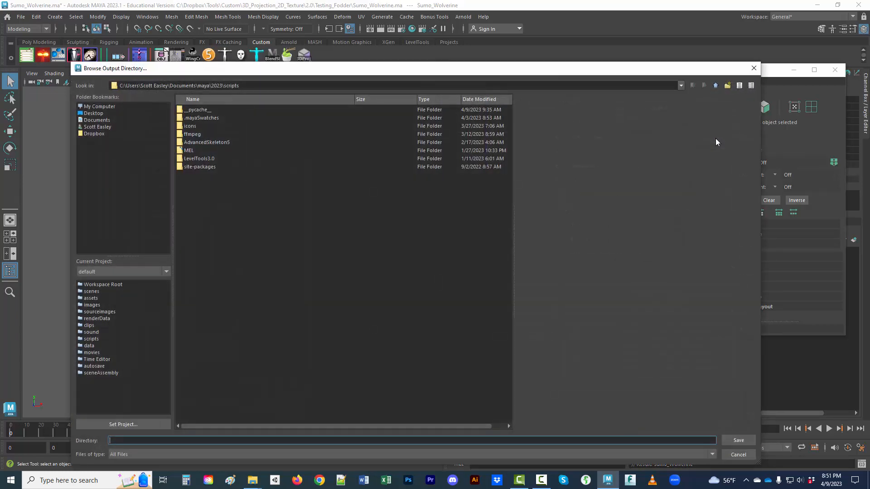
pyautogui.moveTo(253, 481)
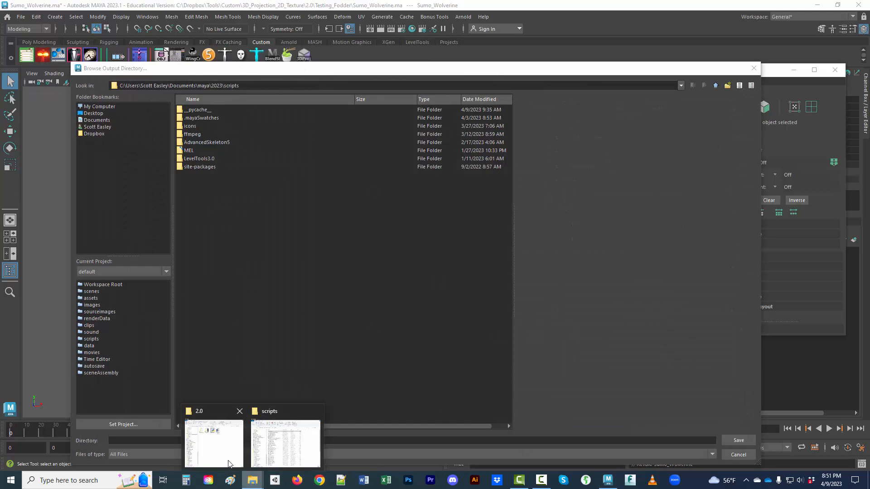
pyautogui.click(215, 454)
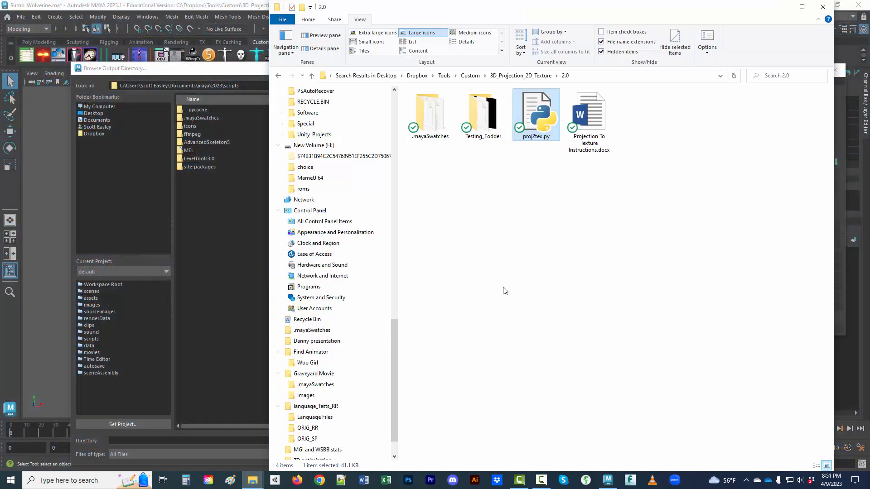
pyautogui.click(596, 78)
pyautogui.hotkey('ctrl', 'c')
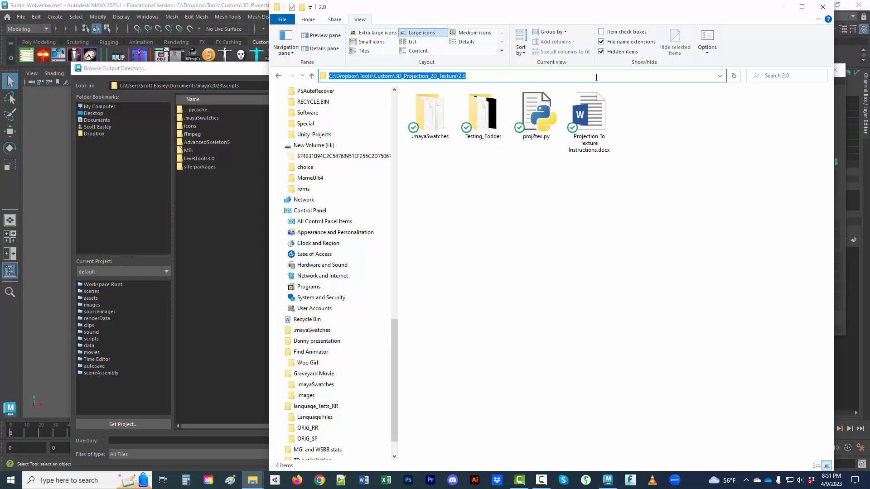
# Step: Return to Maya and set the output directory to C:\Dropbox\Tools\Custom\3D_Projection_2D_Texture\2.0
pyautogui.click(258, 249)
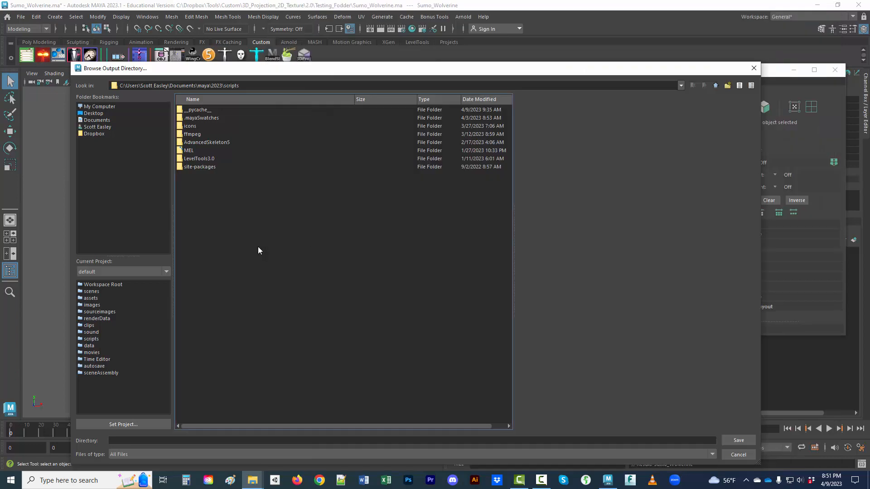
pyautogui.click(274, 441)
pyautogui.hotkey('ctrl', 'v')
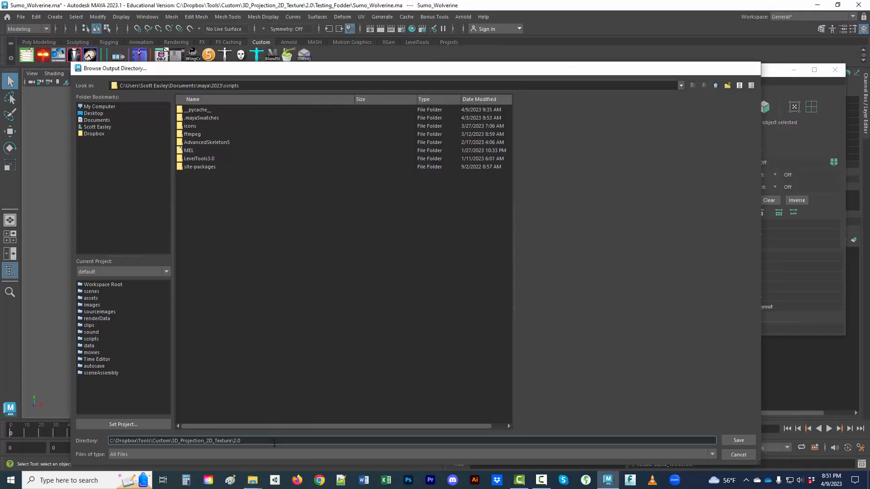
pyautogui.press('Return')
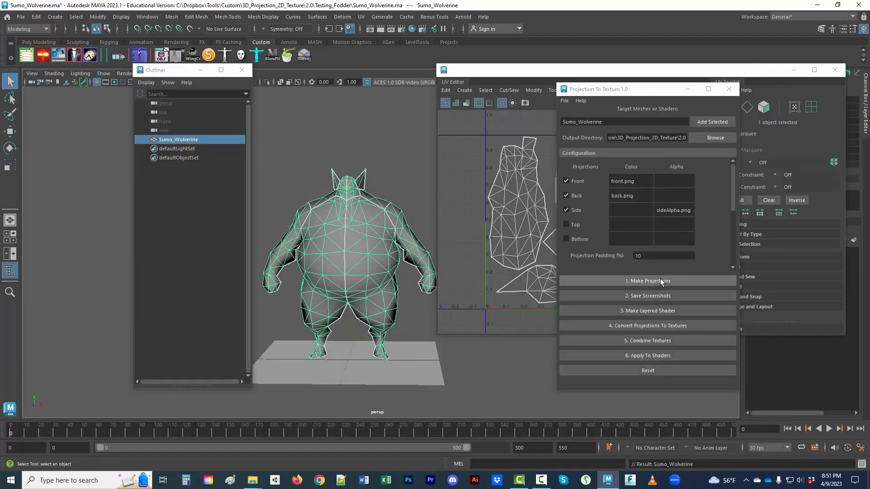
# Step: Make the front, back and side projections for Sumo_Wolverine, and select their placement nodes in the viewport
pyautogui.keyDown('alt'); pyautogui.moveTo(465, 371); pyautogui.dragTo(406, 378); pyautogui.keyUp('alt')
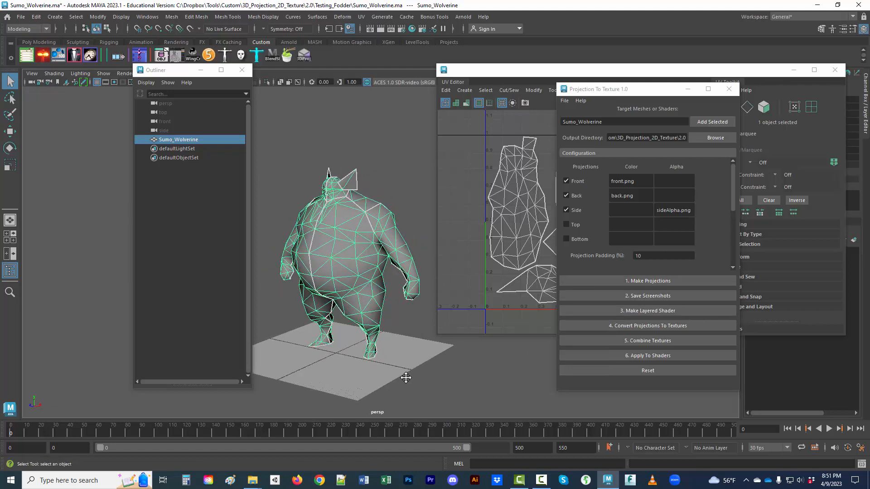
pyautogui.click(406, 378)
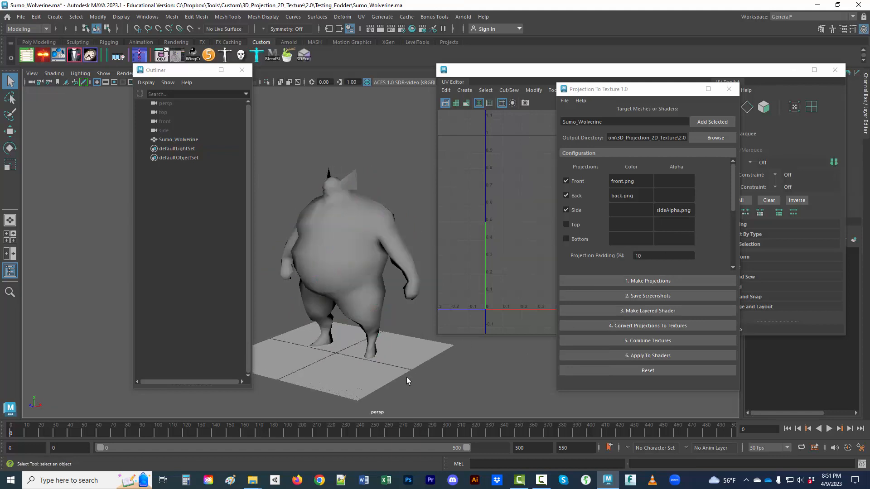
pyautogui.click(667, 282)
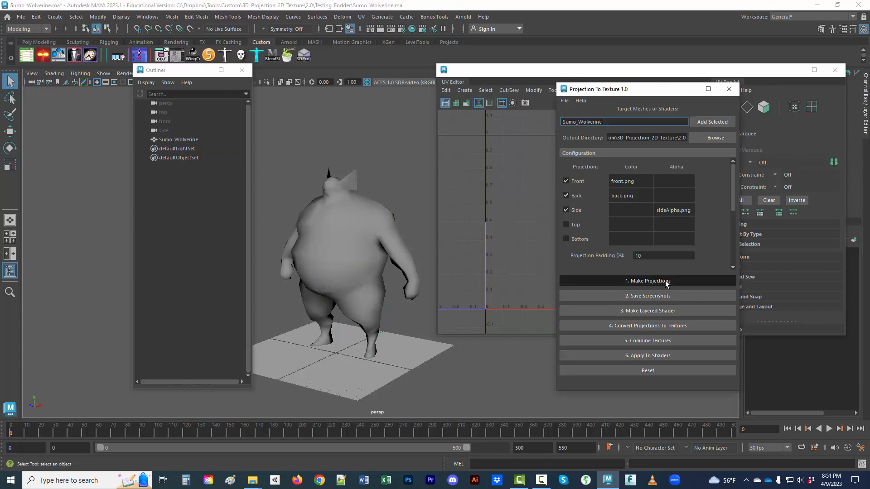
pyautogui.moveTo(357, 129); pyautogui.dragTo(404, 163)
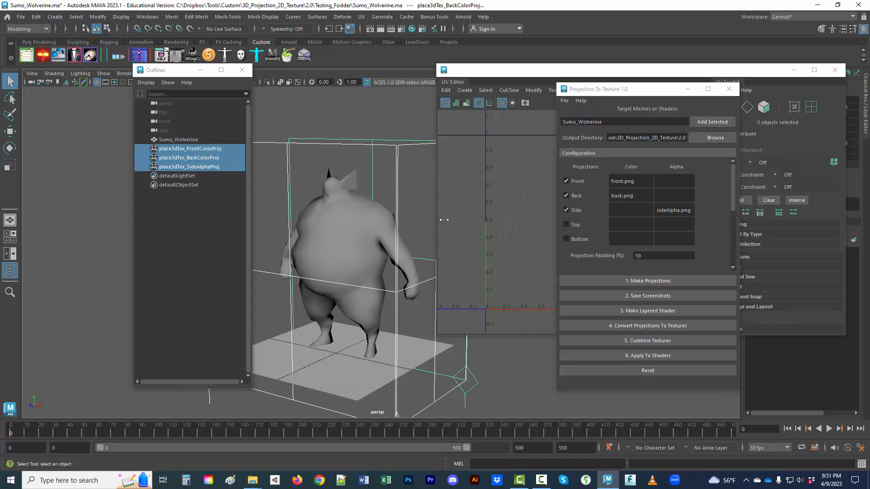
# Step: Save the projection screenshots and review the exported PNG images in the 2.0 folder in File Explorer
pyautogui.click(626, 299)
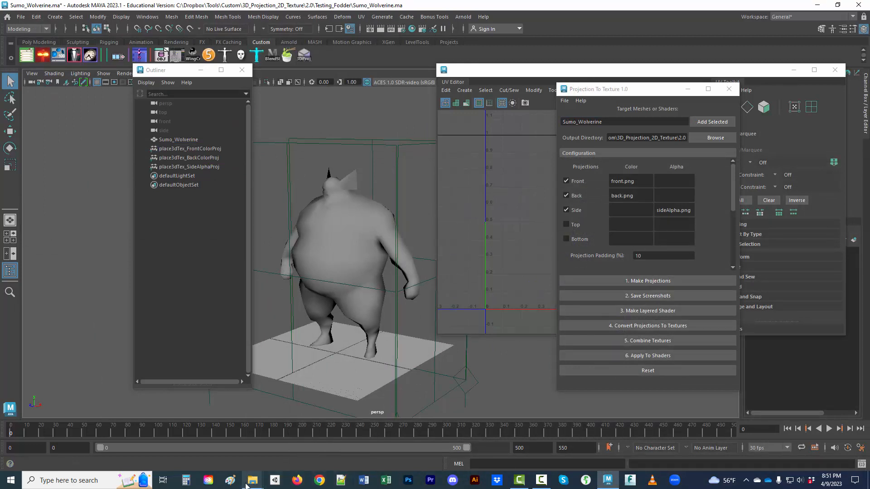
pyautogui.moveTo(253, 480)
pyautogui.click(274, 415)
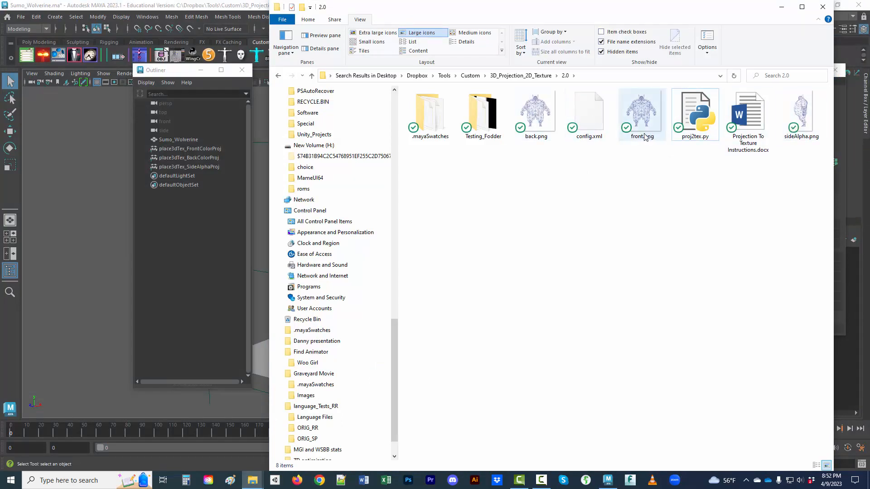
pyautogui.moveTo(806, 130)
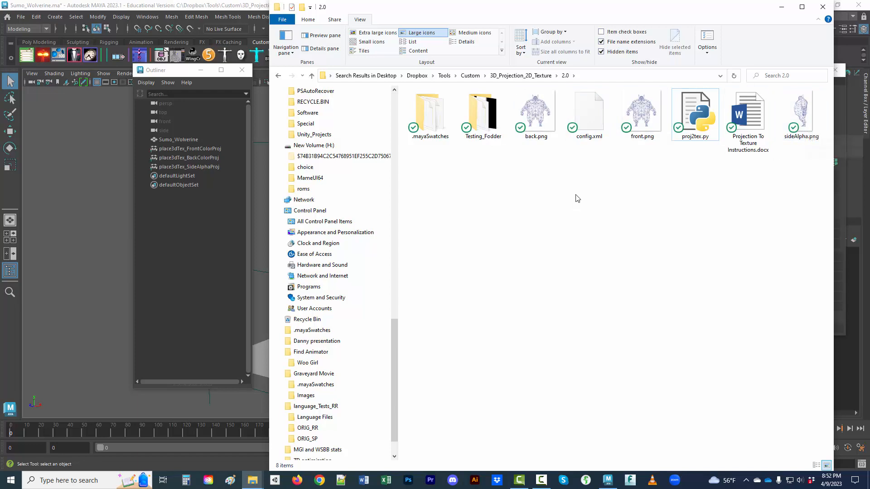
pyautogui.moveTo(537, 114)
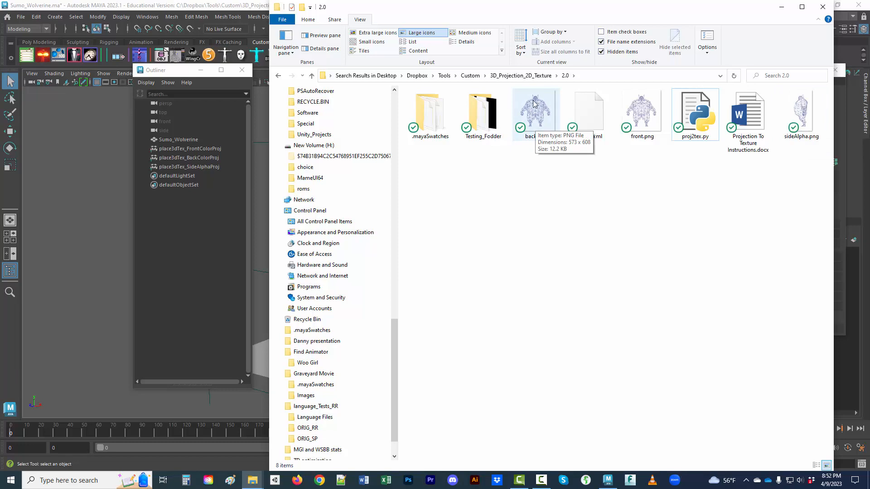
# Step: View the exported back.png in the default image viewer and in Paint, closing each one after looking
pyautogui.doubleClick(536, 107)
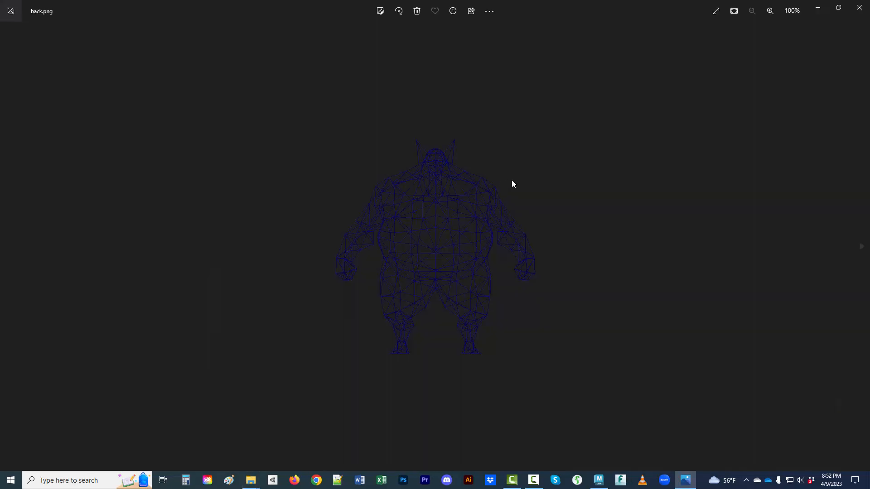
pyautogui.click(859, 8)
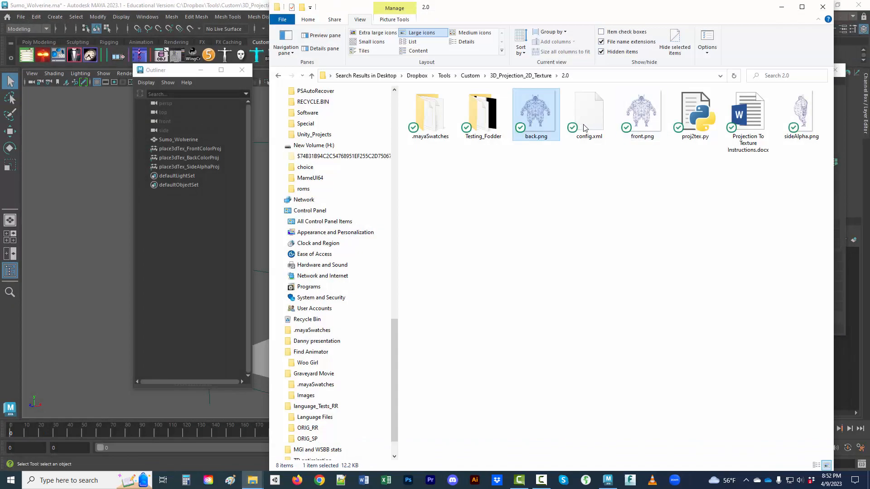
pyautogui.rightClick(539, 117)
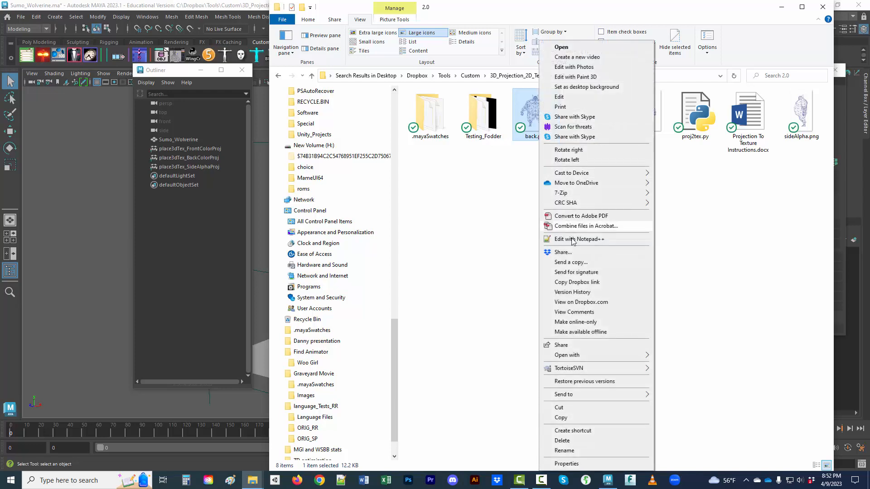
pyautogui.moveTo(607, 356)
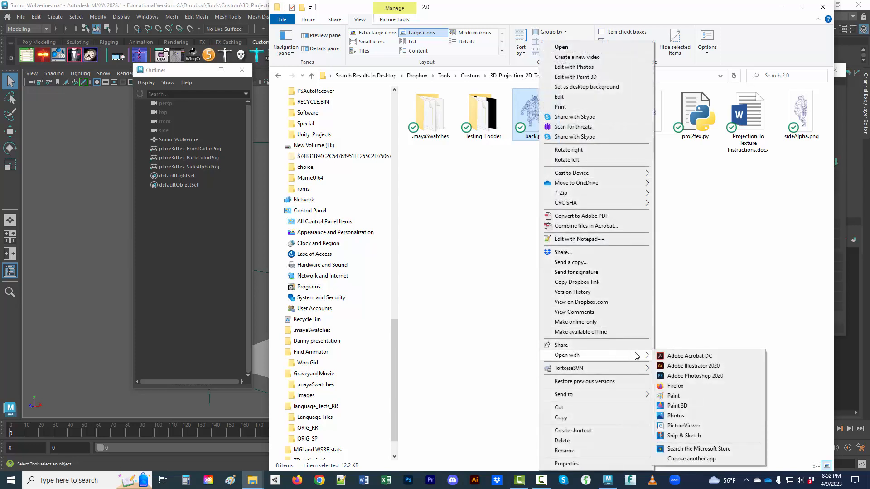
pyautogui.click(698, 396)
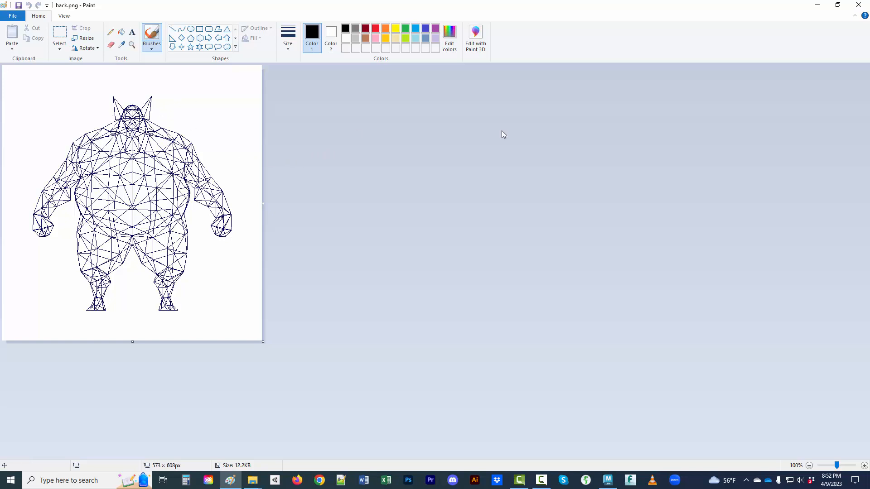
pyautogui.click(858, 6)
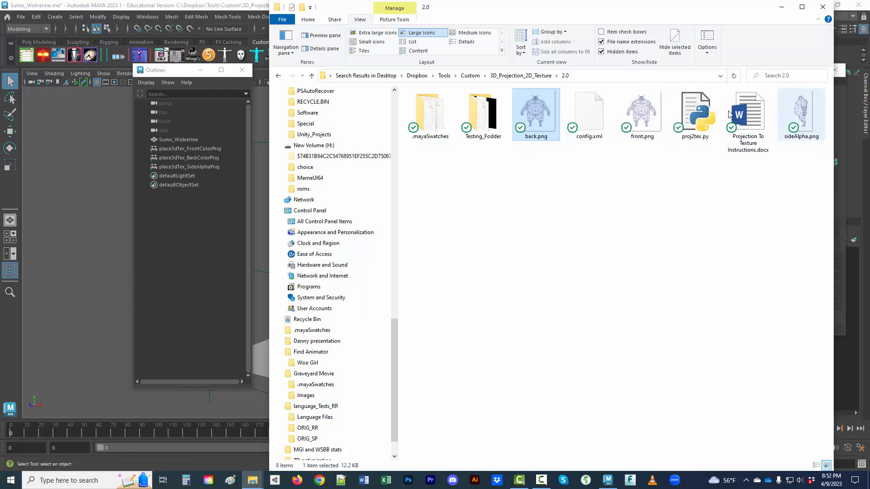
# Step: Copy back.png, front.png and sideAlpha.png from the Testing_Fodder folder into the 2.0 folder, replacing the existing files
pyautogui.doubleClick(483, 117)
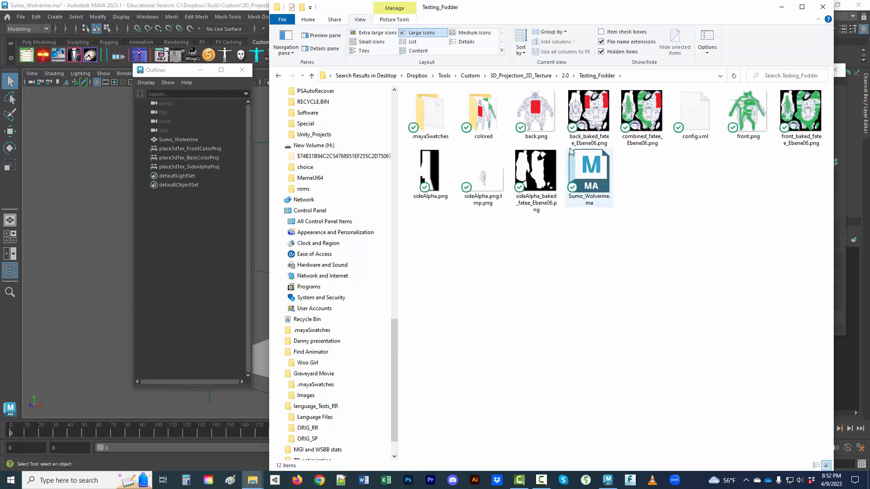
pyautogui.click(539, 122)
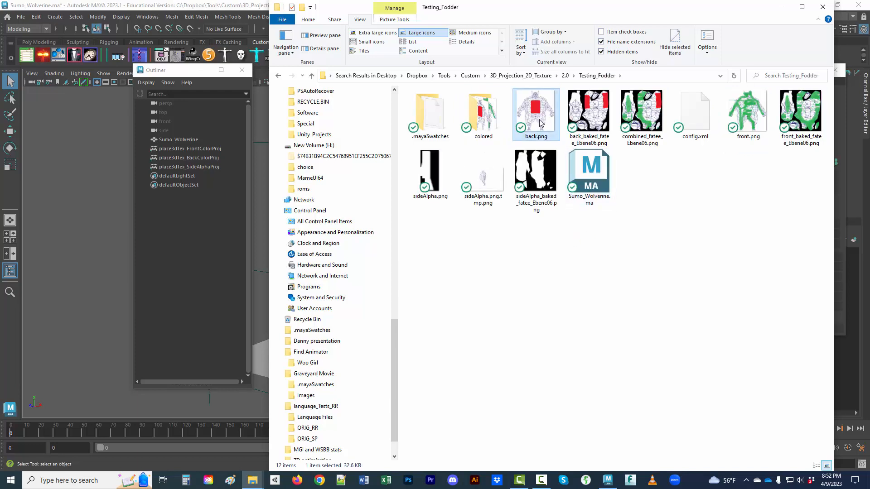
pyautogui.keyDown('ctrl'); pyautogui.click(749, 116); pyautogui.keyUp('ctrl')
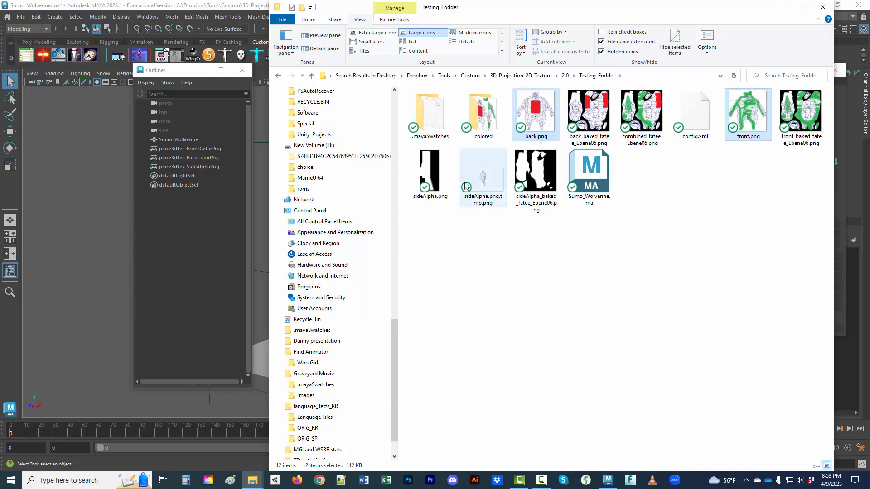
pyautogui.keyDown('ctrl'); pyautogui.click(432, 177); pyautogui.keyUp('ctrl')
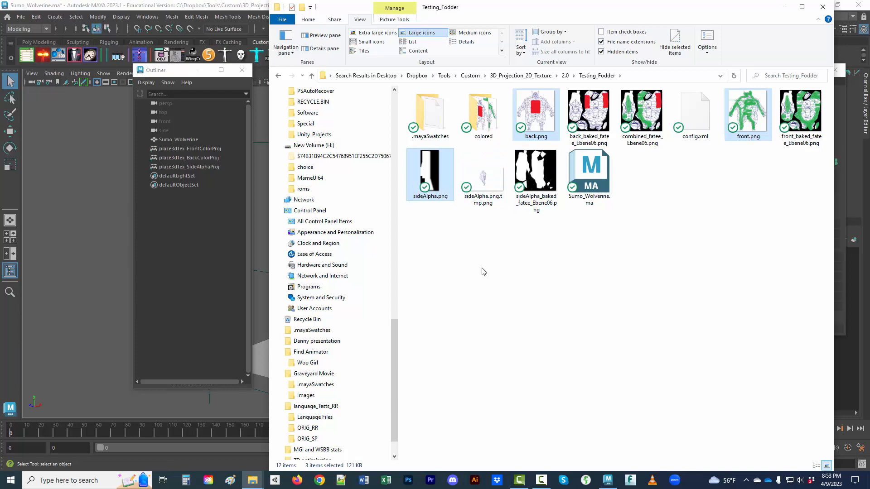
pyautogui.click(547, 321)
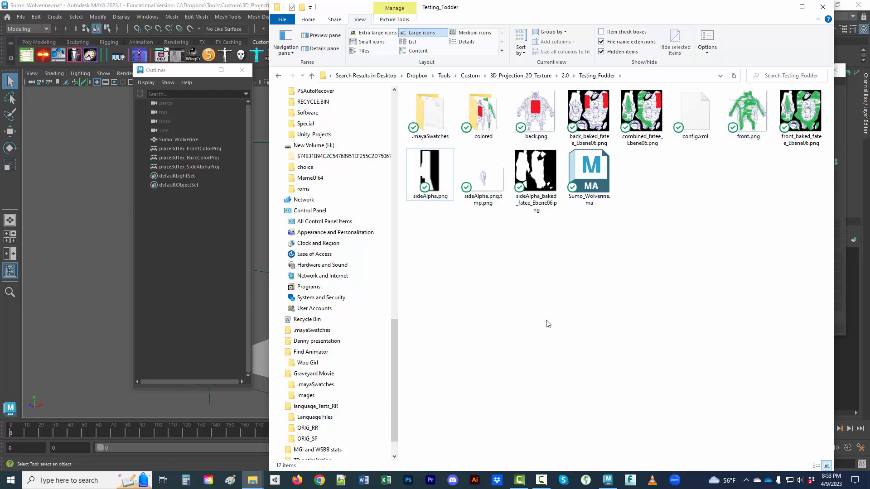
pyautogui.press('BackSpace')
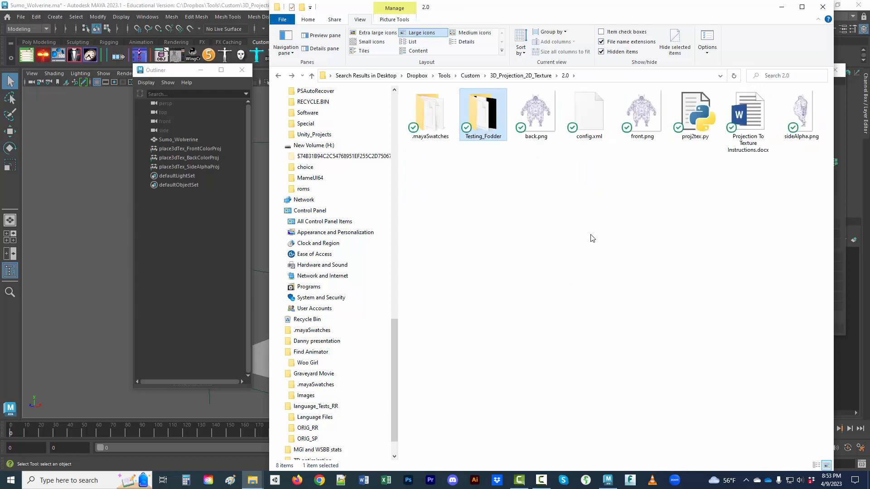
pyautogui.hotkey('ctrl', 'v')
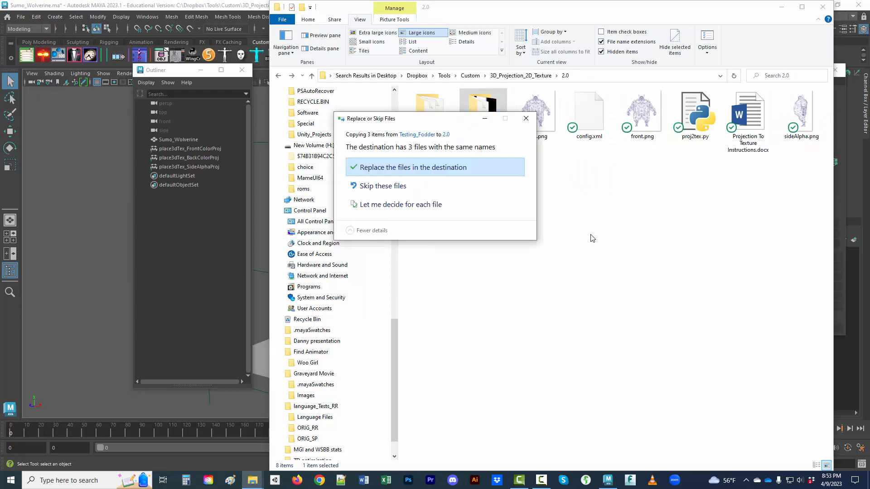
pyautogui.click(478, 176)
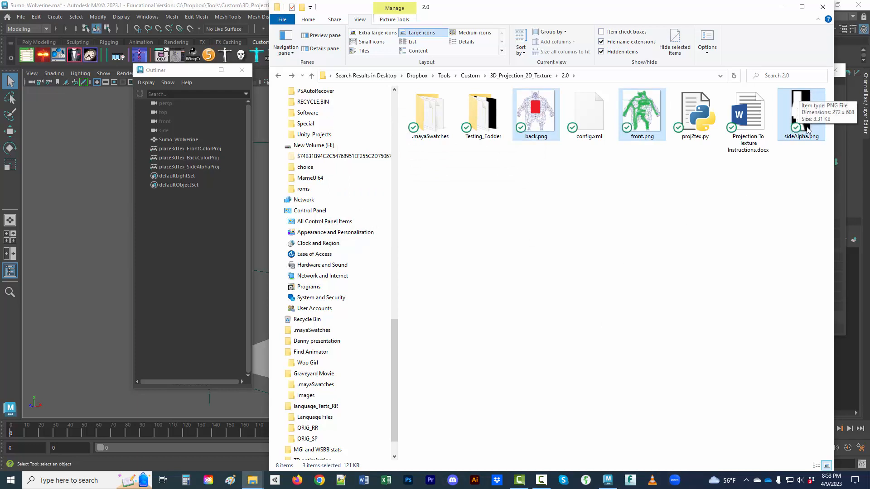
pyautogui.click(728, 252)
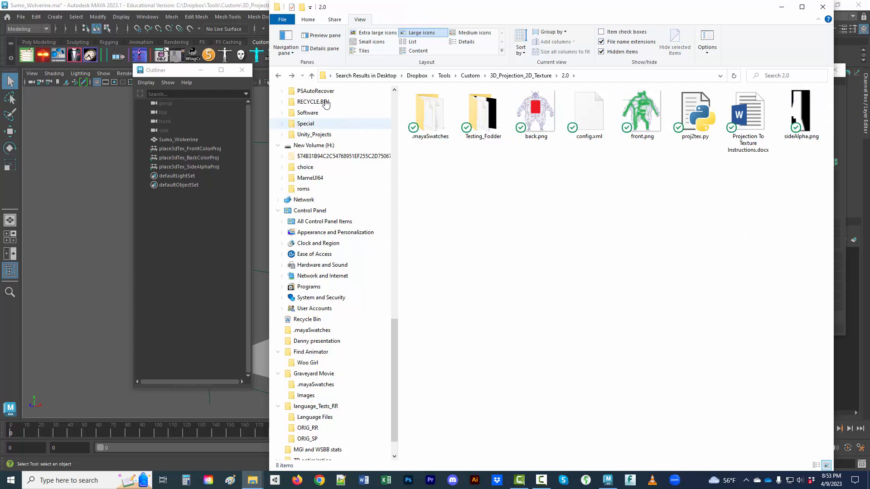
# Step: Return to Maya, make the layered shader for Sumo_Wolverine, and show the mesh with textured shading
pyautogui.click(231, 6)
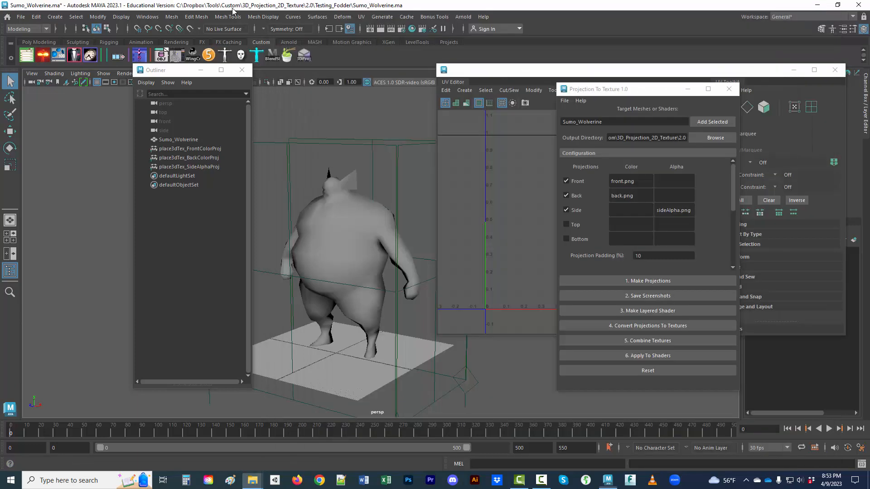
pyautogui.click(643, 312)
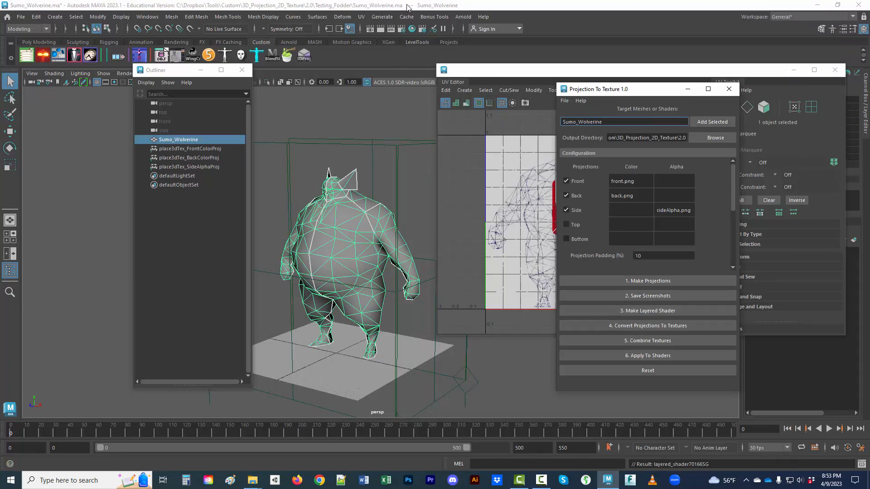
pyautogui.press('6')
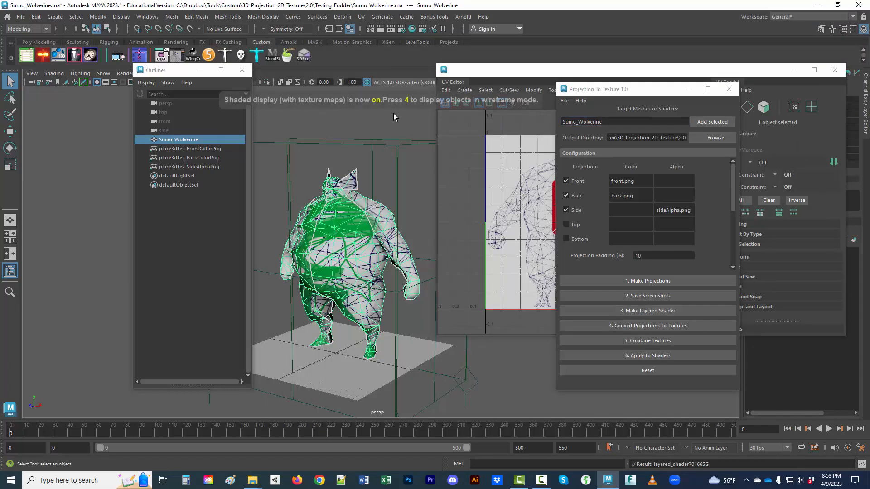
pyautogui.keyDown('alt'); pyautogui.moveTo(390, 342); pyautogui.dragTo(436, 336); pyautogui.keyUp('alt')
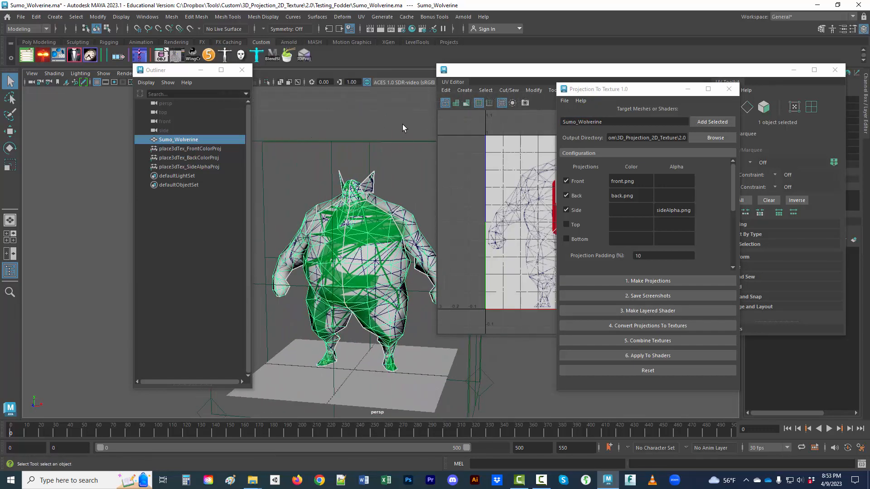
# Step: Try moving the Sumo_Wolverine mesh along the X axis to test the projected texture, and undo the move
pyautogui.click(392, 159)
pyautogui.click(388, 217)
pyautogui.press('w')
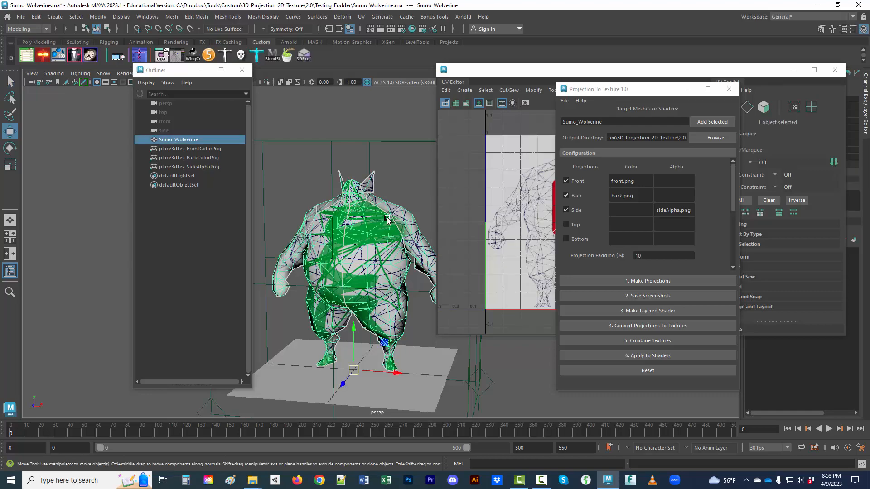
pyautogui.moveTo(382, 373)
pyautogui.mouseDown()
pyautogui.moveTo(356, 373)
pyautogui.moveTo(394, 373)
pyautogui.moveTo(349, 373)
pyautogui.moveTo(404, 373)
pyautogui.moveTo(365, 373)
pyautogui.moveTo(397, 367)
pyautogui.mouseUp()
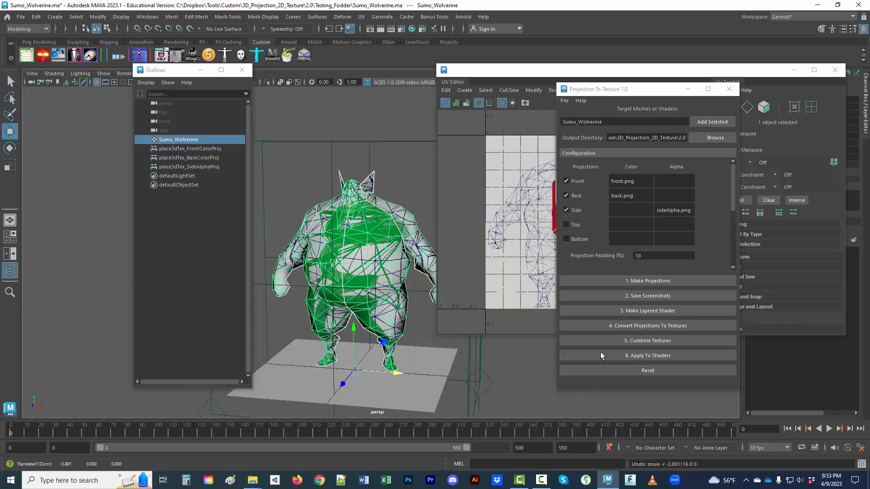
# Step: Convert the projections to textures, combine them, and apply the combined texture to the Sumo_Wolverine shader
pyautogui.click(644, 327)
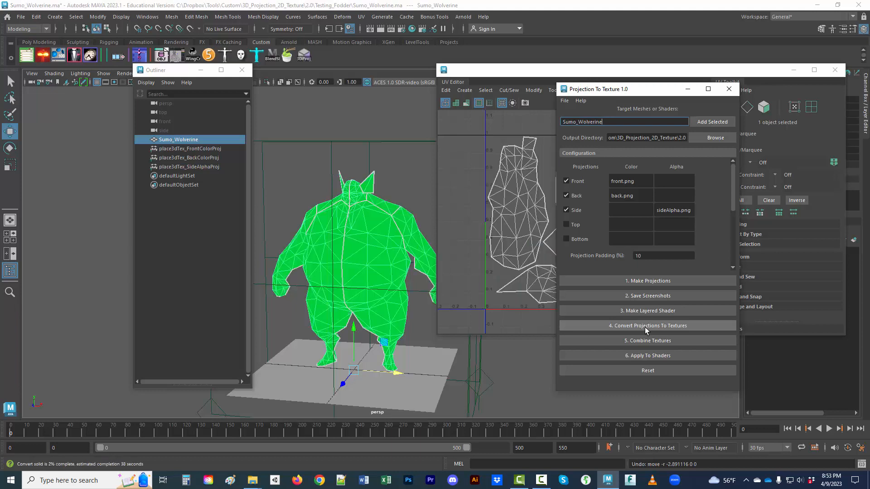
pyautogui.click(643, 341)
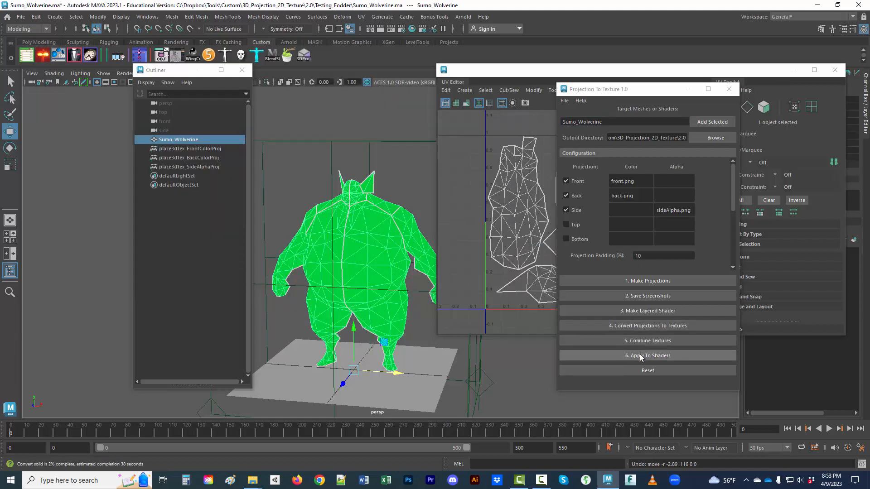
pyautogui.click(647, 357)
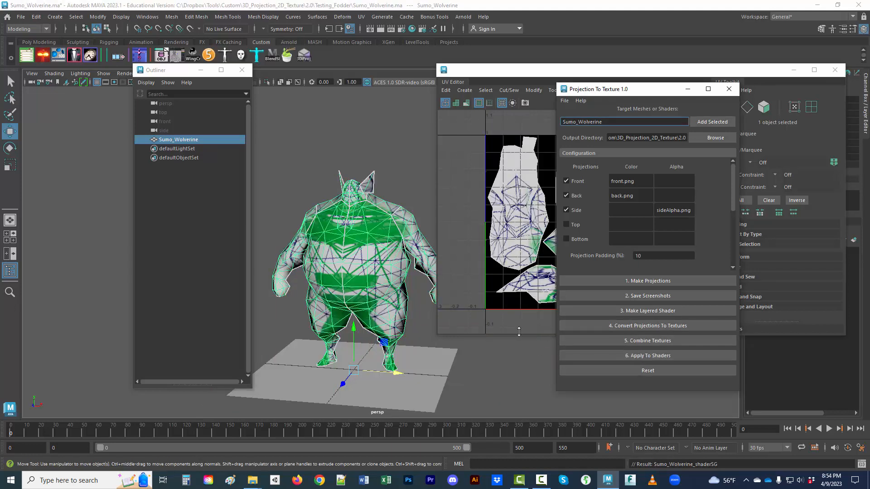
# Step: Compare the UV Editor's combined texture with the Sumo_Wolverine mesh, and open the Hypershade
pyautogui.moveTo(545, 76); pyautogui.dragTo(561, 36)
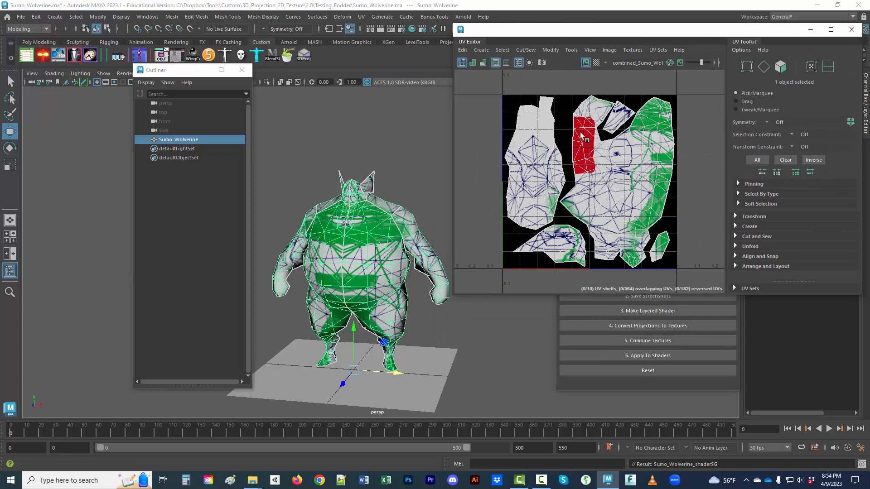
pyautogui.moveTo(452, 349)
pyautogui.keyDown('alt'); pyautogui.mouseDown()
pyautogui.moveTo(375, 356)
pyautogui.moveTo(435, 350)
pyautogui.mouseUp(); pyautogui.keyUp('alt')
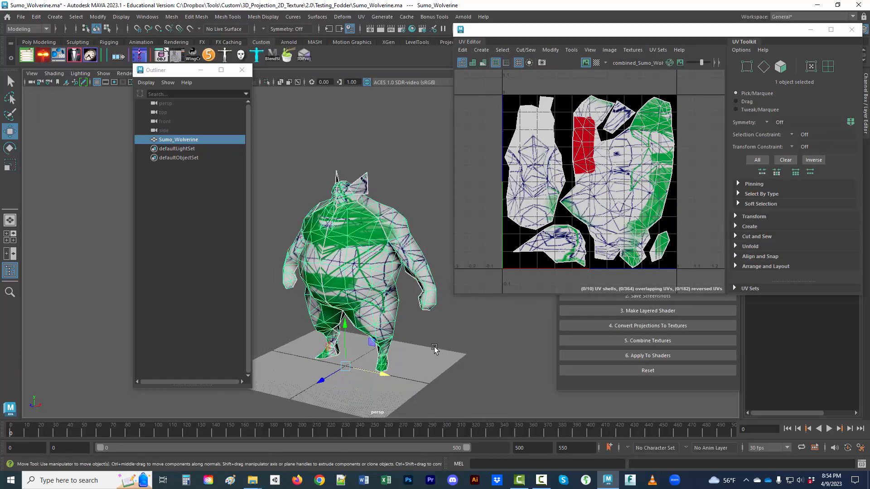
pyautogui.click(147, 17)
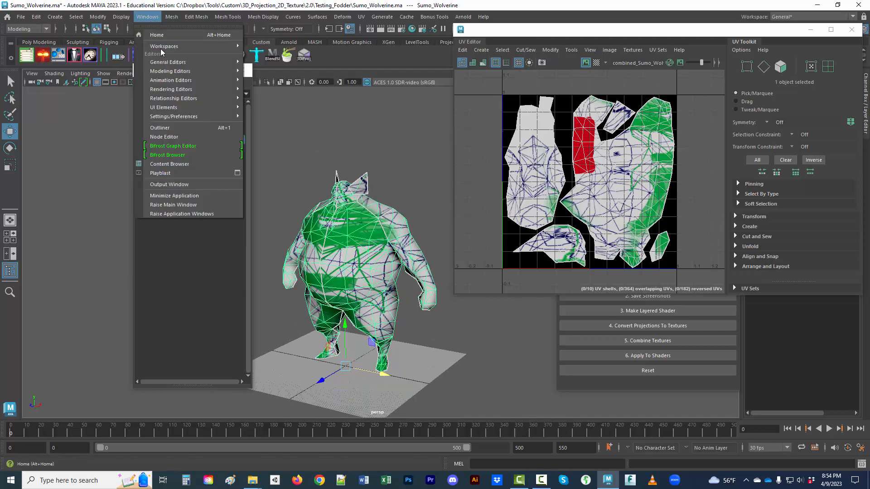
pyautogui.moveTo(174, 62)
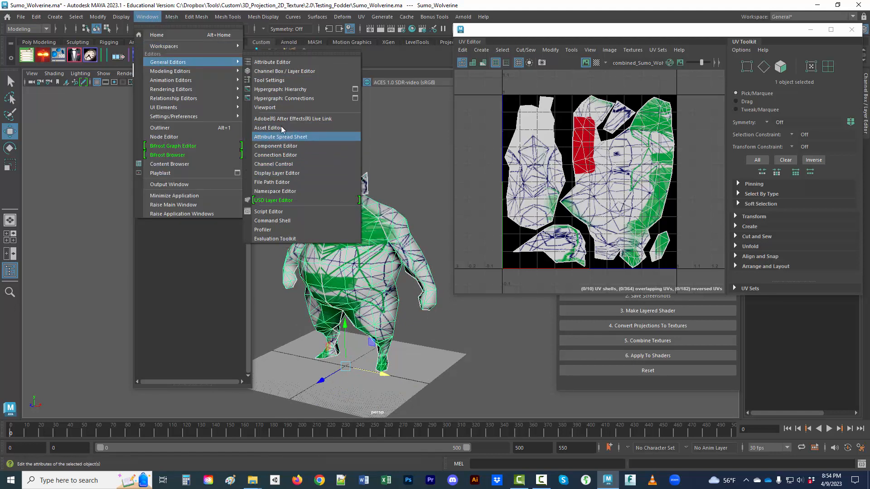
pyautogui.moveTo(203, 90)
pyautogui.click(279, 108)
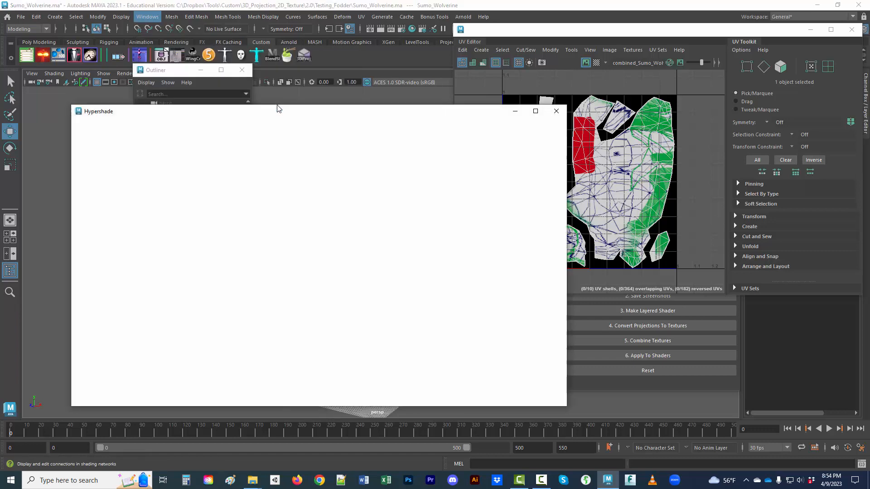
pyautogui.moveTo(296, 113); pyautogui.dragTo(323, 48)
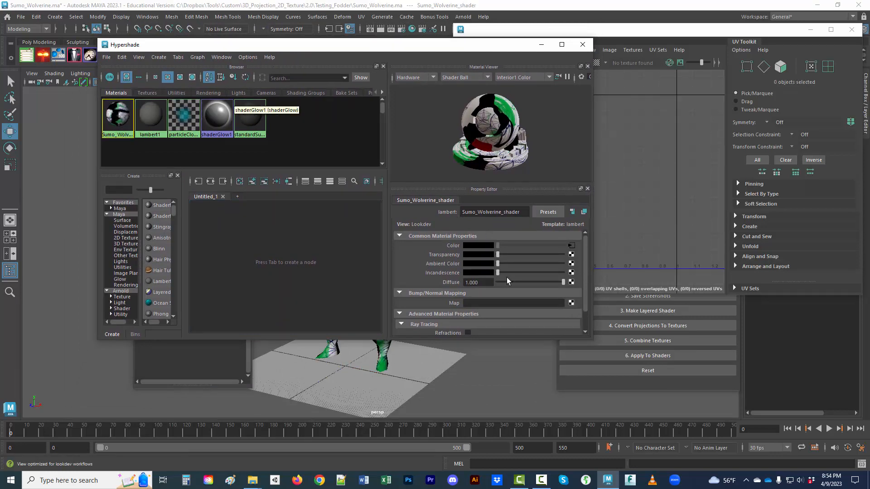
# Step: Inspect the file texture behind Sumo_Wolverine_shader's color, preview combined_Sumo_Wolverine.png in the image browser without loading it, and close the Hypershade
pyautogui.click(571, 245)
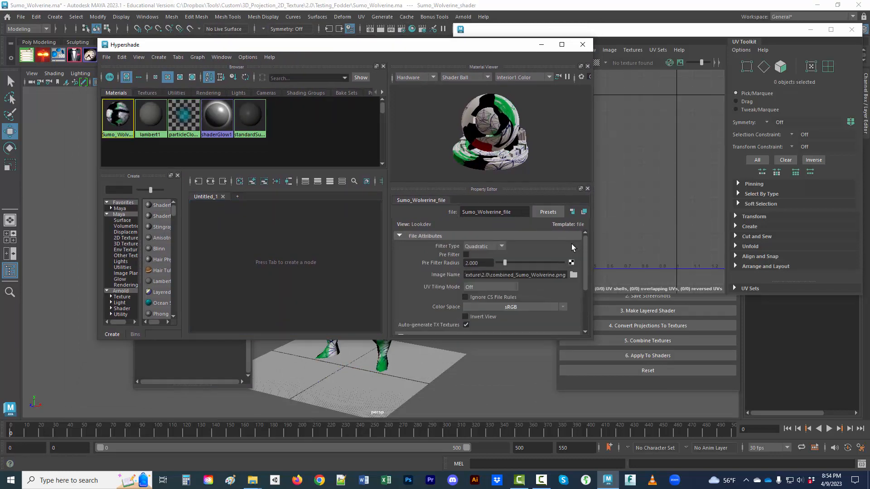
pyautogui.click(572, 275)
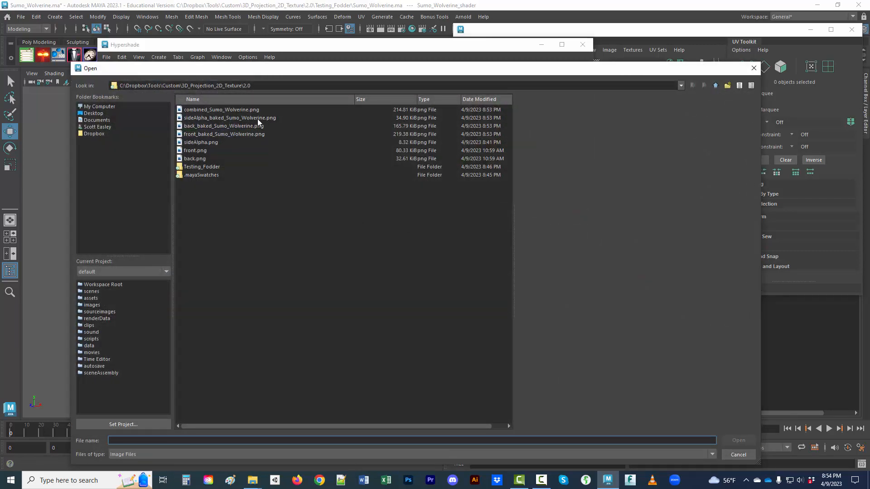
pyautogui.click(246, 112)
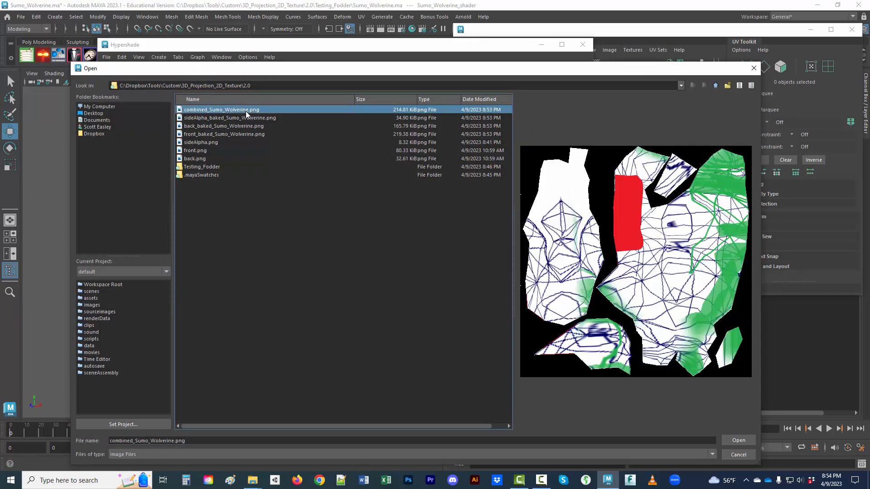
pyautogui.click(753, 68)
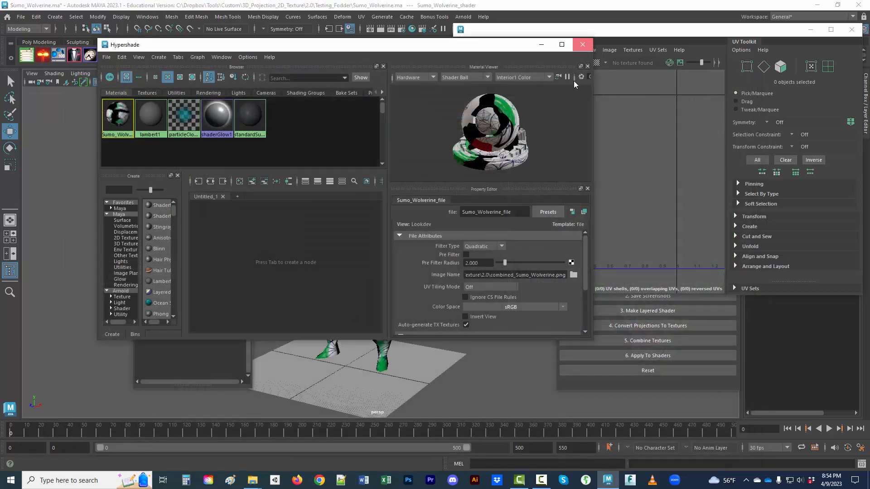
pyautogui.click(582, 44)
# Step: Close the UV Editor and examine the baked texture on the mesh from both sides and the front
pyautogui.keyDown('alt'); pyautogui.moveTo(412, 294); pyautogui.dragTo(506, 292); pyautogui.keyUp('alt')
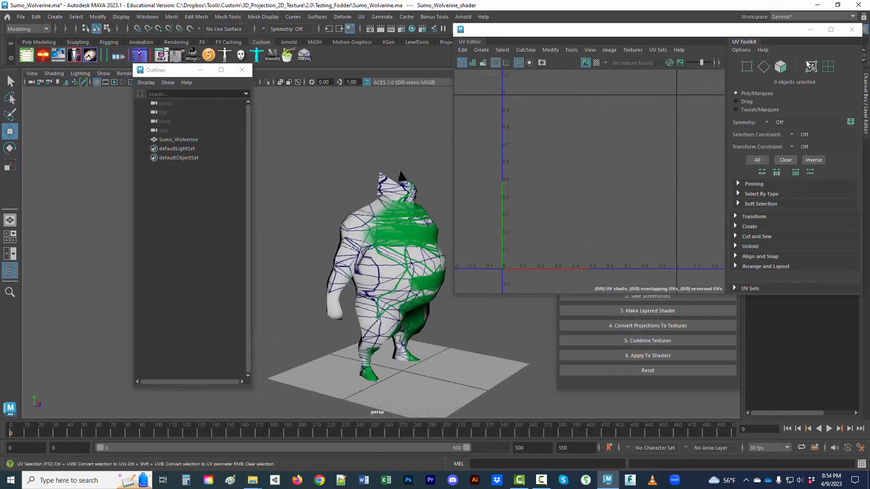
pyautogui.click(851, 30)
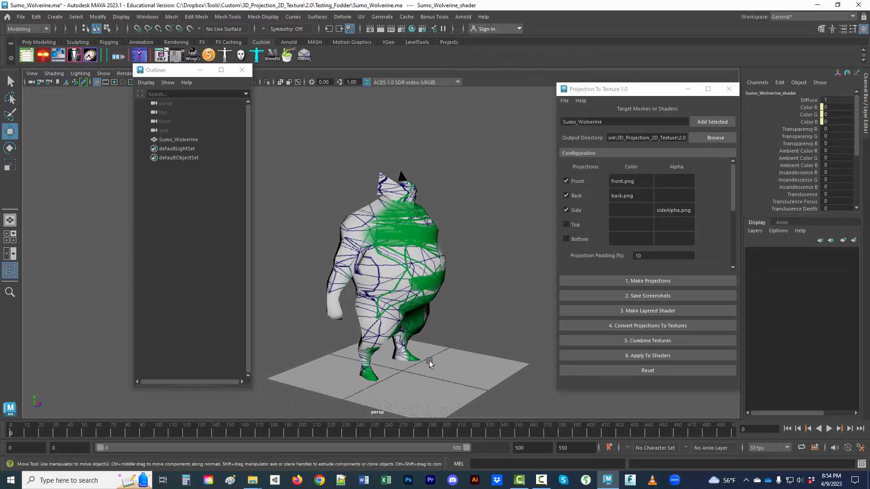
pyautogui.keyDown('alt'); pyautogui.moveTo(454, 358); pyautogui.dragTo(343, 256); pyautogui.keyUp('alt')
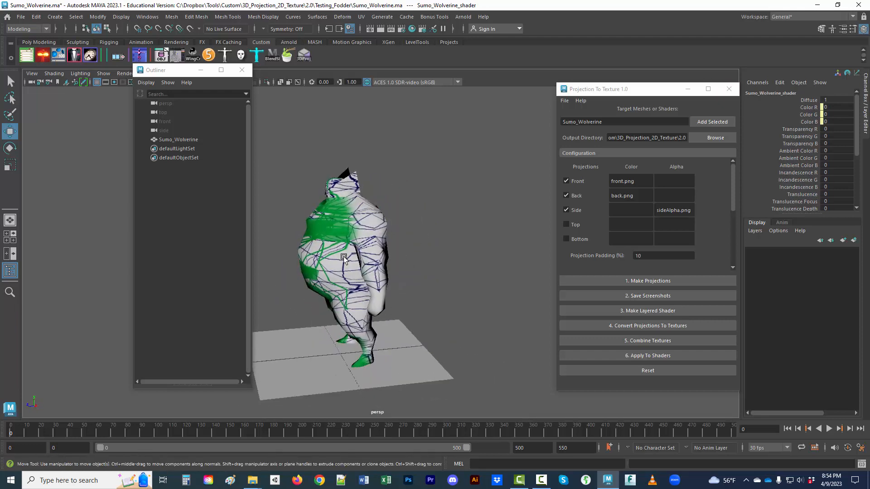
pyautogui.keyDown('alt'); pyautogui.moveTo(443, 388); pyautogui.dragTo(550, 385); pyautogui.keyUp('alt')
# Step: Select the Sumo_Wolverine mesh and reopen the UV Editor to show its UV layout over the combined texture
pyautogui.click(386, 265)
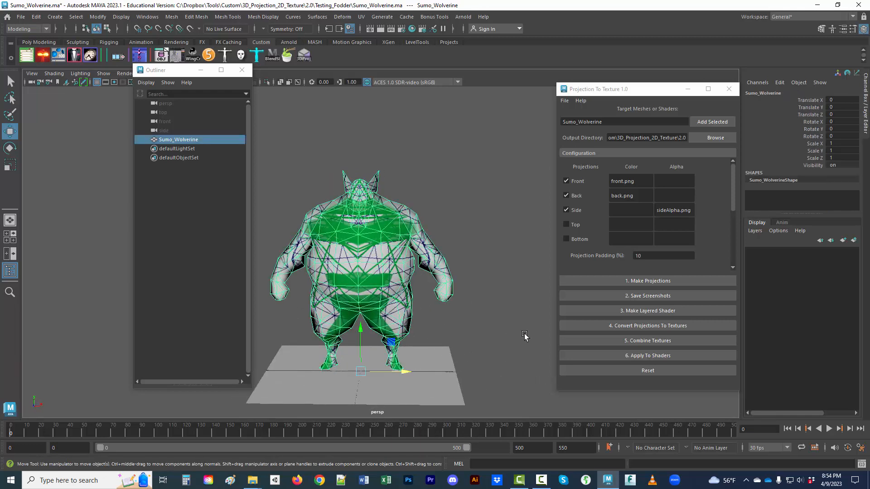
pyautogui.keyDown('alt'); pyautogui.moveTo(504, 334); pyautogui.dragTo(493, 357); pyautogui.keyUp('alt')
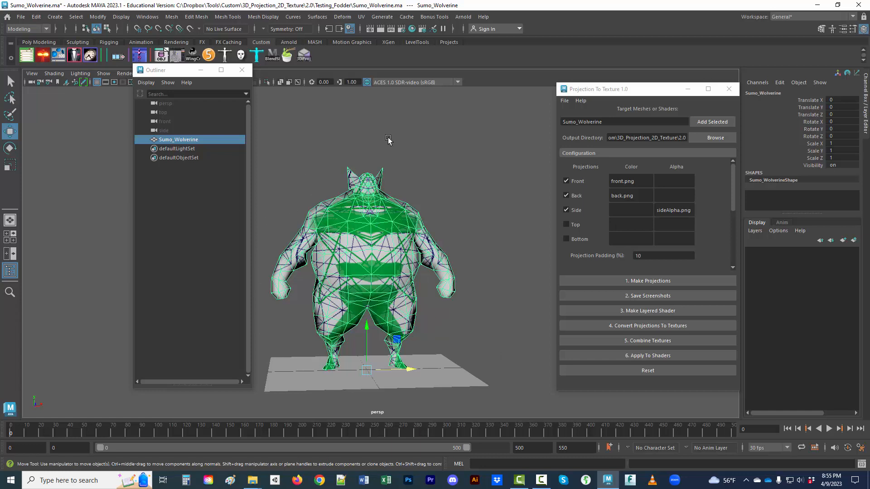
pyautogui.click(362, 16)
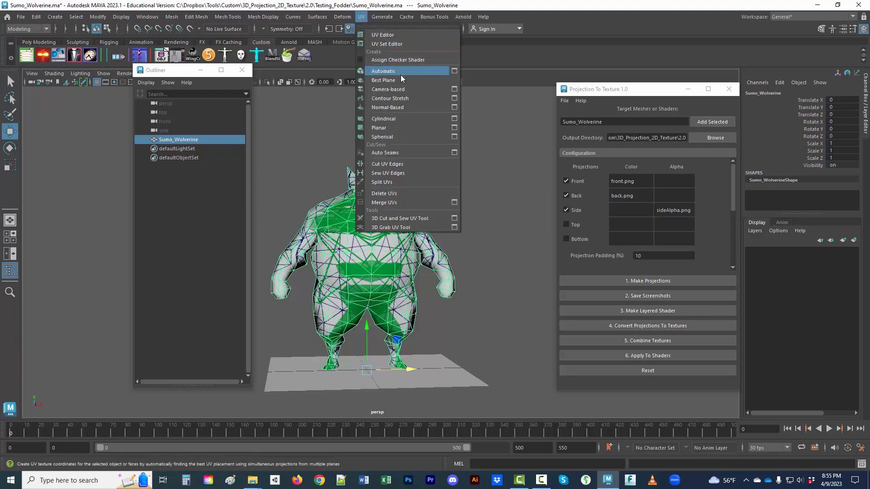
pyautogui.click(396, 36)
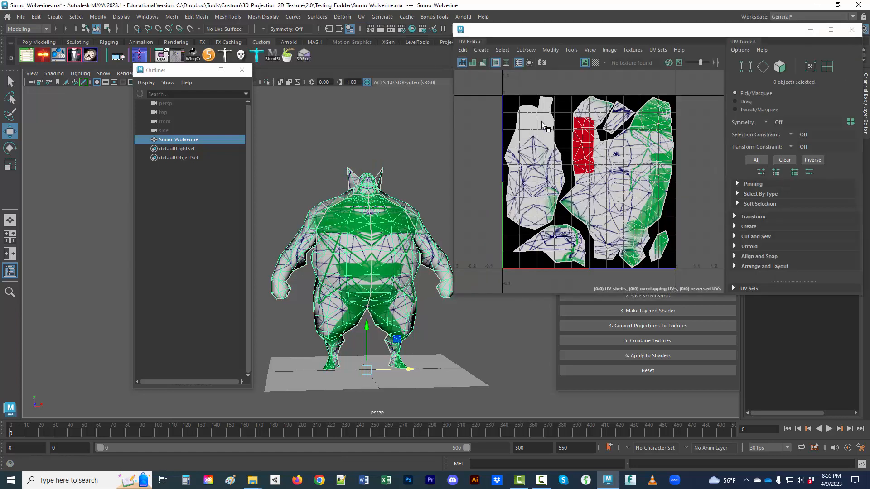
# Step: Select the front half of the mesh's faces from a side view to examine their UVs, and clear the selection
pyautogui.rightClick(370, 212)
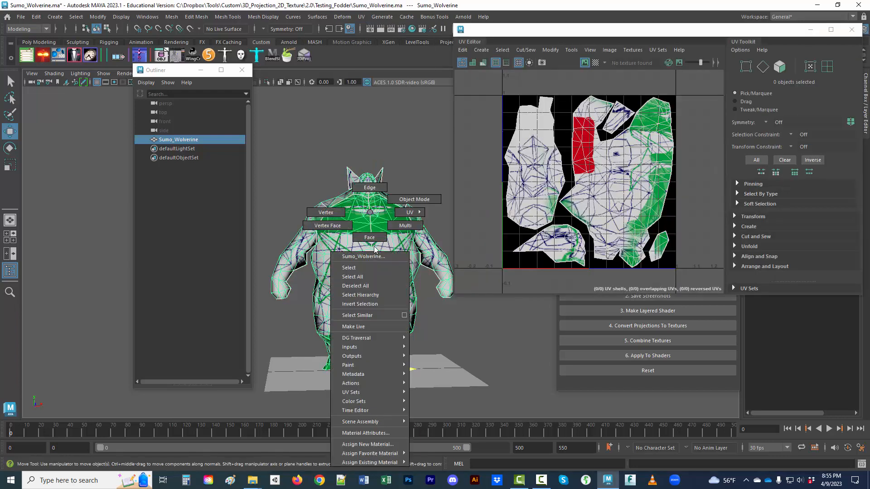
pyautogui.moveTo(374, 248); pyautogui.dragTo(371, 239, button='right')
pyautogui.click(336, 254)
pyautogui.keyDown('alt'); pyautogui.moveTo(342, 256); pyautogui.dragTo(430, 253); pyautogui.keyUp('alt')
pyautogui.moveTo(418, 175); pyautogui.dragTo(423, 337)
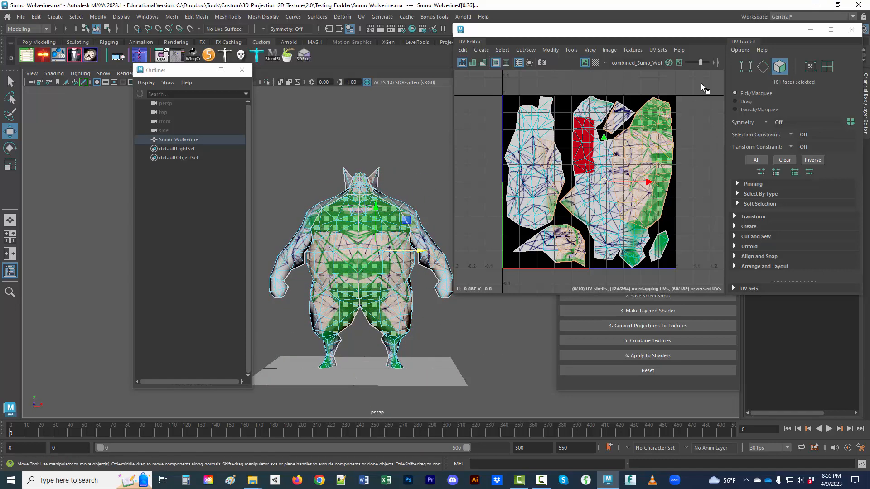
pyautogui.click(418, 155)
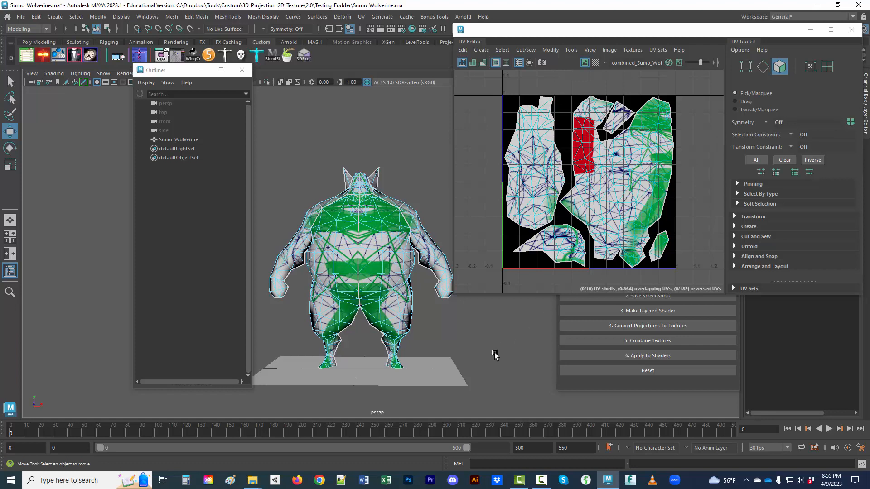
# Step: Close the UV Editor, reposition the Projection To Texture window, and open the Projection Padding (%) value for editing
pyautogui.keyDown('alt'); pyautogui.moveTo(495, 355); pyautogui.dragTo(448, 364); pyautogui.keyUp('alt')
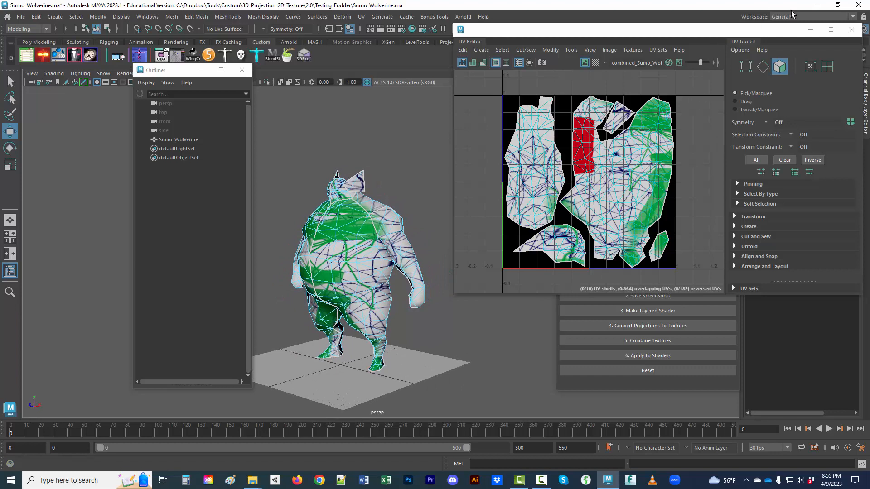
pyautogui.click(852, 30)
pyautogui.moveTo(645, 88); pyautogui.dragTo(606, 84)
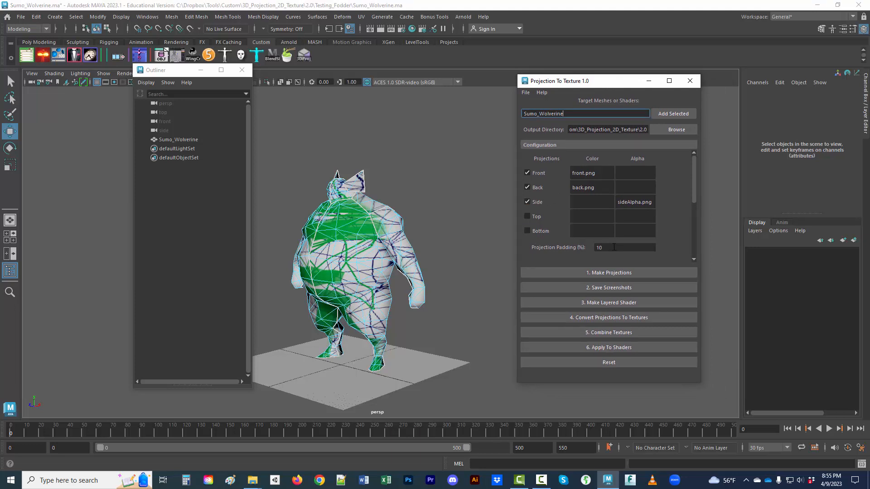
pyautogui.click(614, 247)
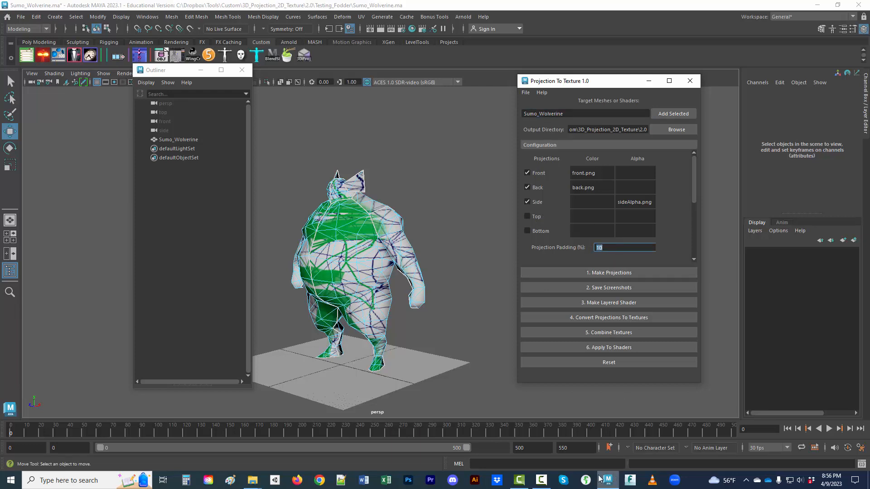
# Step: Switch to File Explorer, view back.png from the 2.0 folder to check the padding around the figure, and return to Maya
pyautogui.click(252, 482)
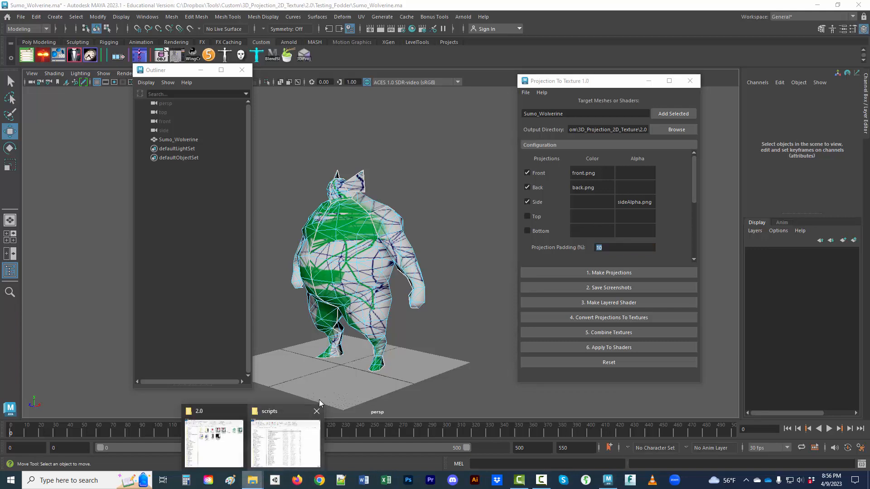
pyautogui.click(233, 448)
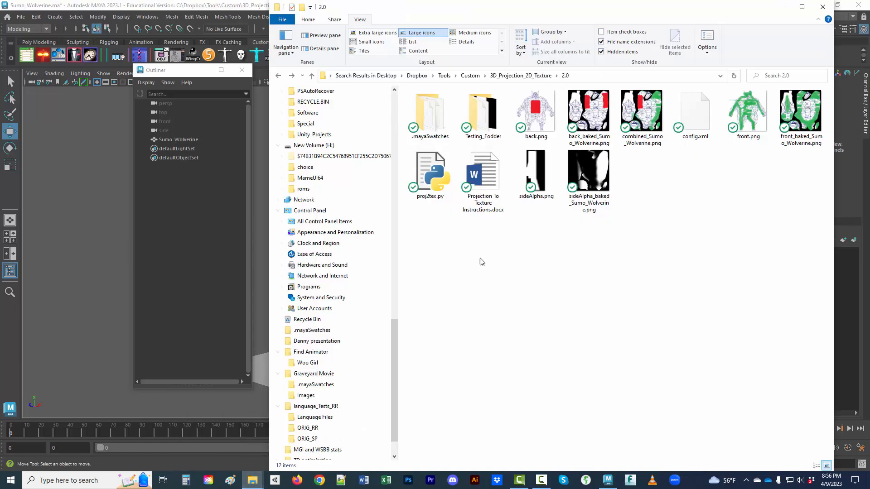
pyautogui.doubleClick(536, 113)
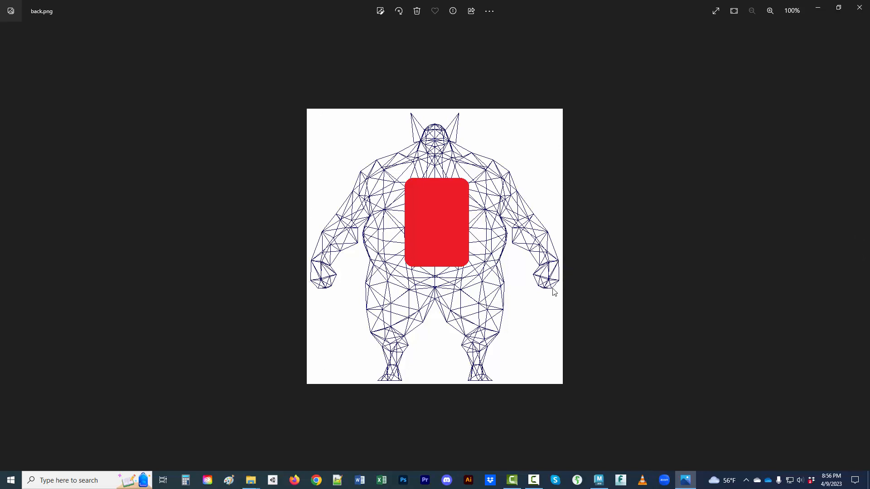
pyautogui.click(859, 7)
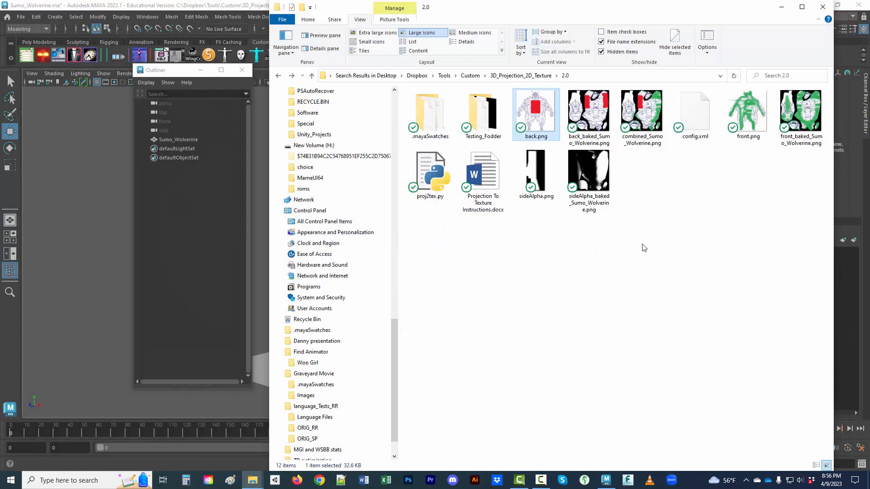
pyautogui.click(262, 233)
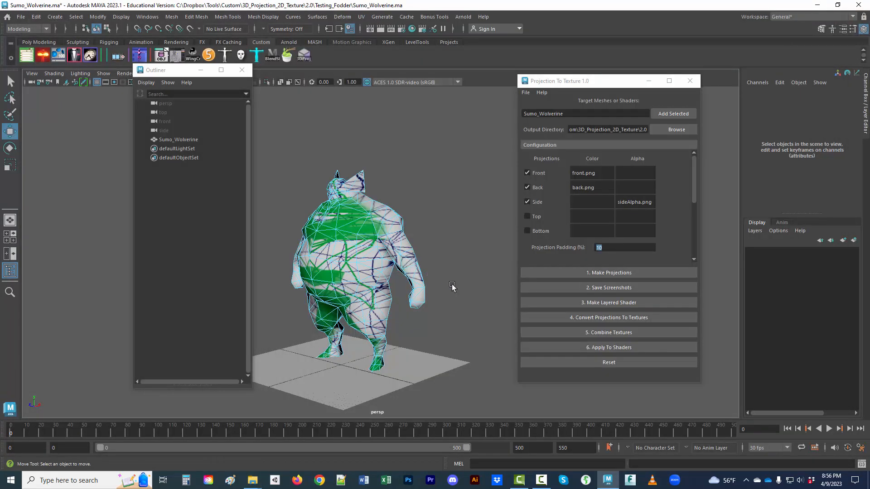